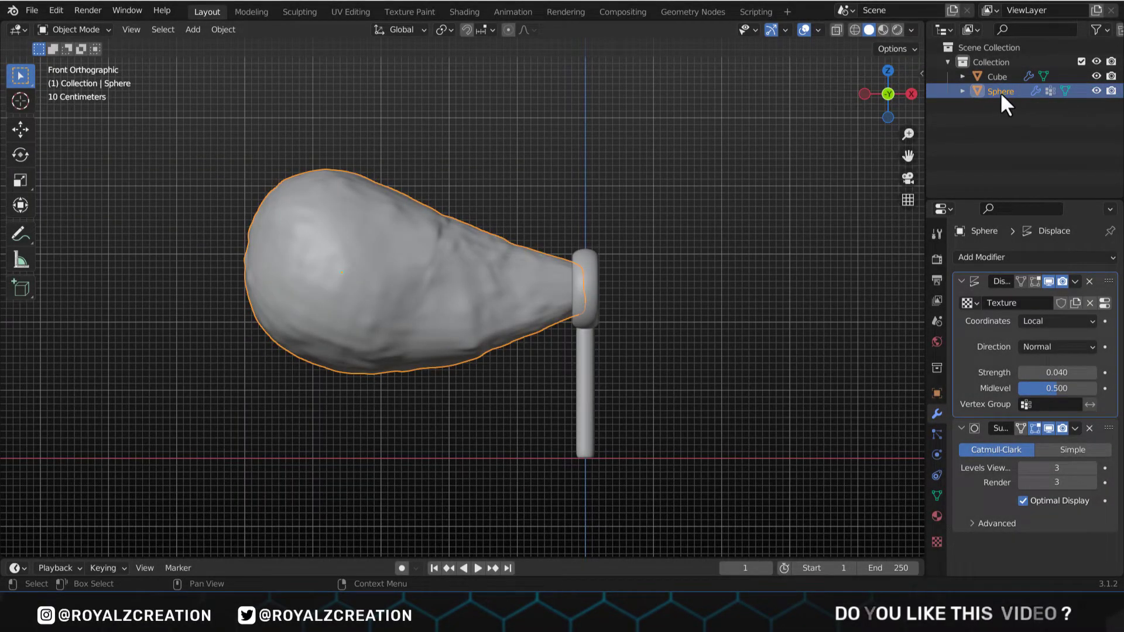
Step: Check the sphere's Distorted Noise displacement texture settings, then return to its modifier stack
key("Tab")
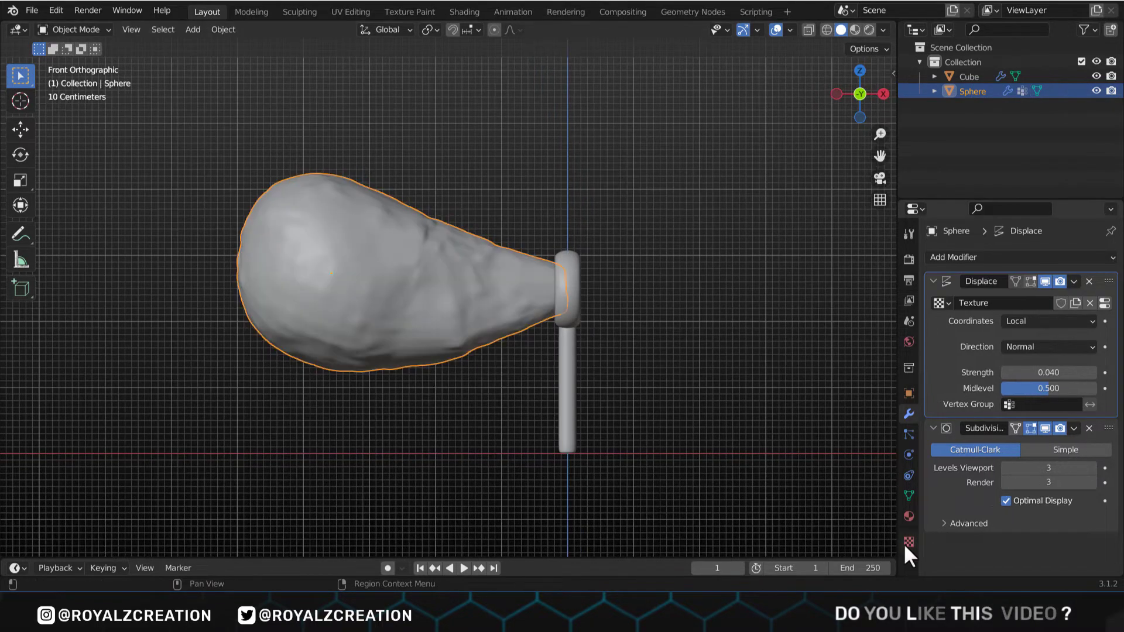
left_click(908, 542)
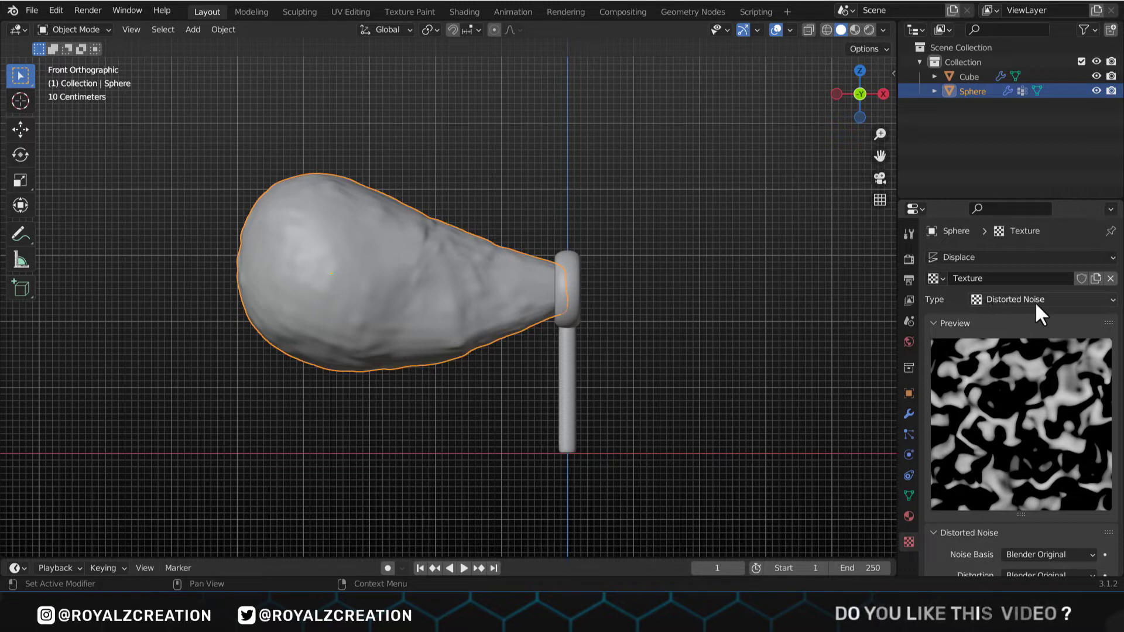
left_click(910, 413)
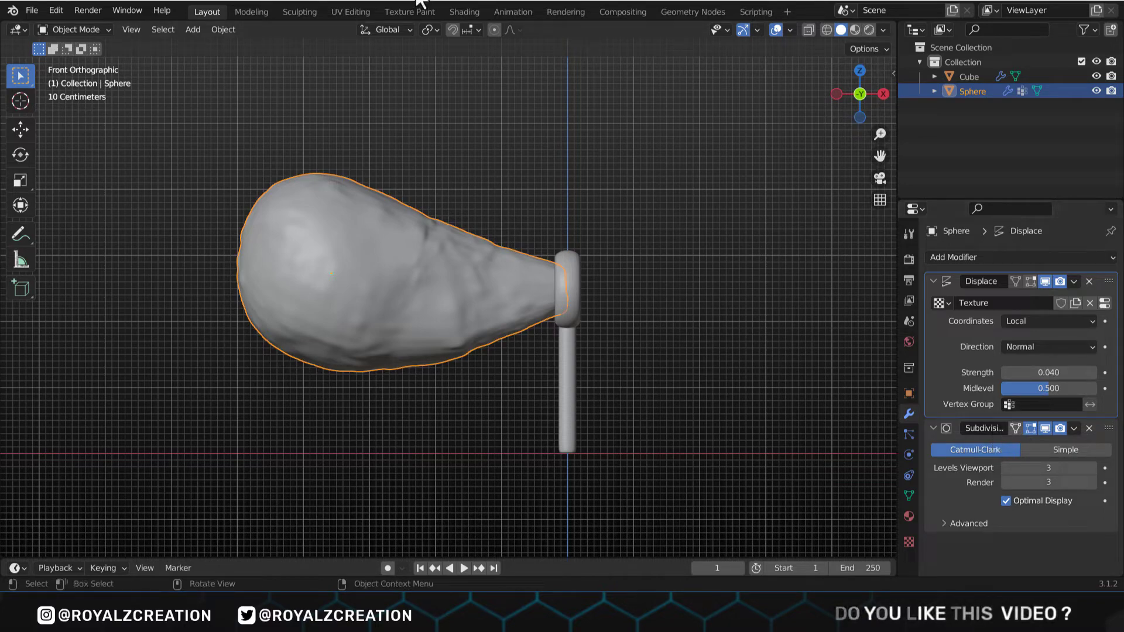
Step: Preview the balloon in Rendered shading in the Shading workspace with Scene World off, showing render settings
left_click(465, 12)
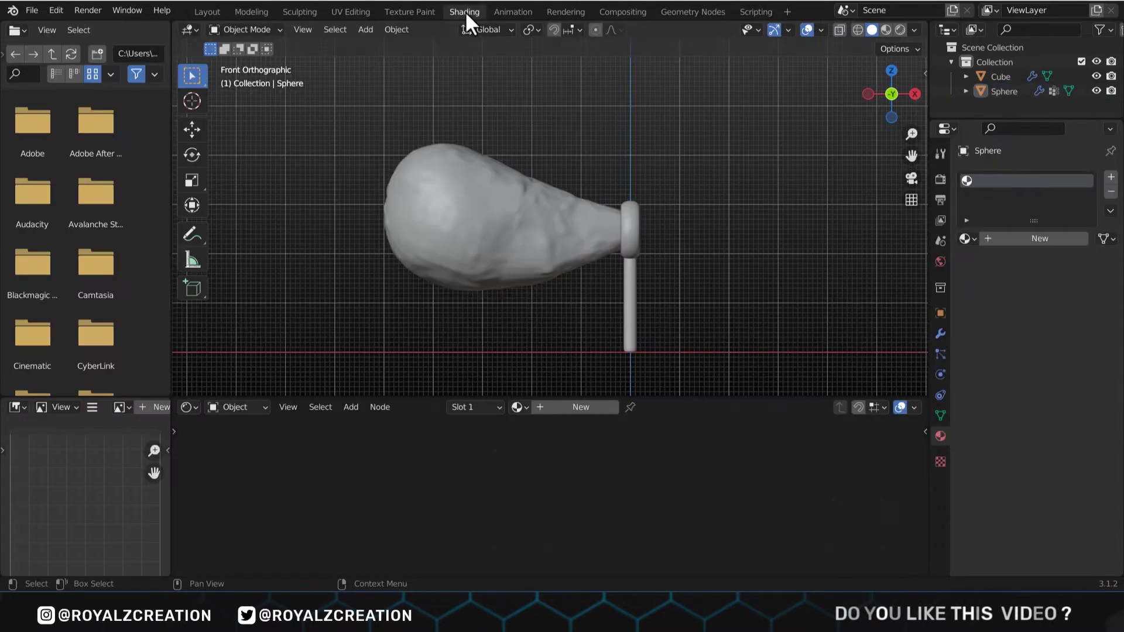
left_click(900, 29)
left_click(913, 29)
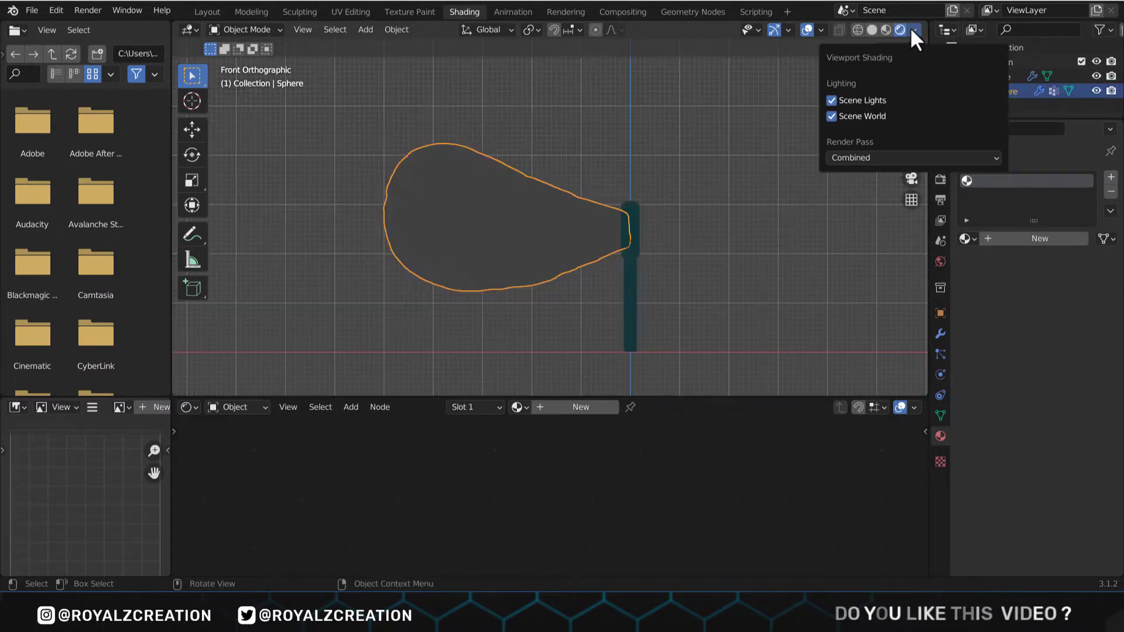
left_click(830, 116)
middle_click_drag(637, 159, 504, 203)
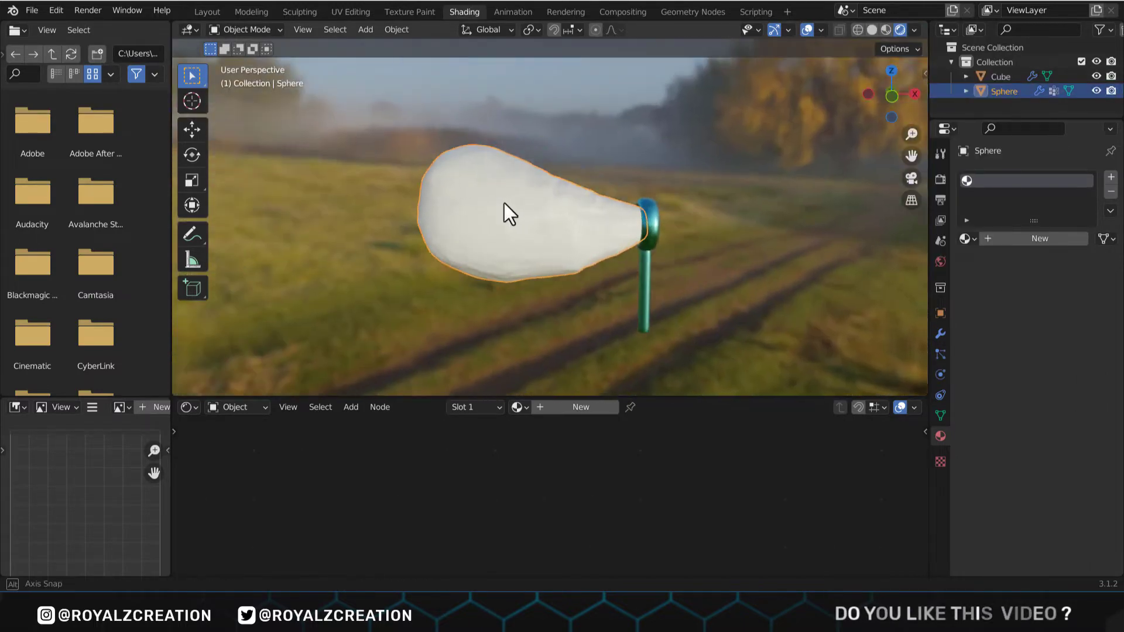
left_click(940, 179)
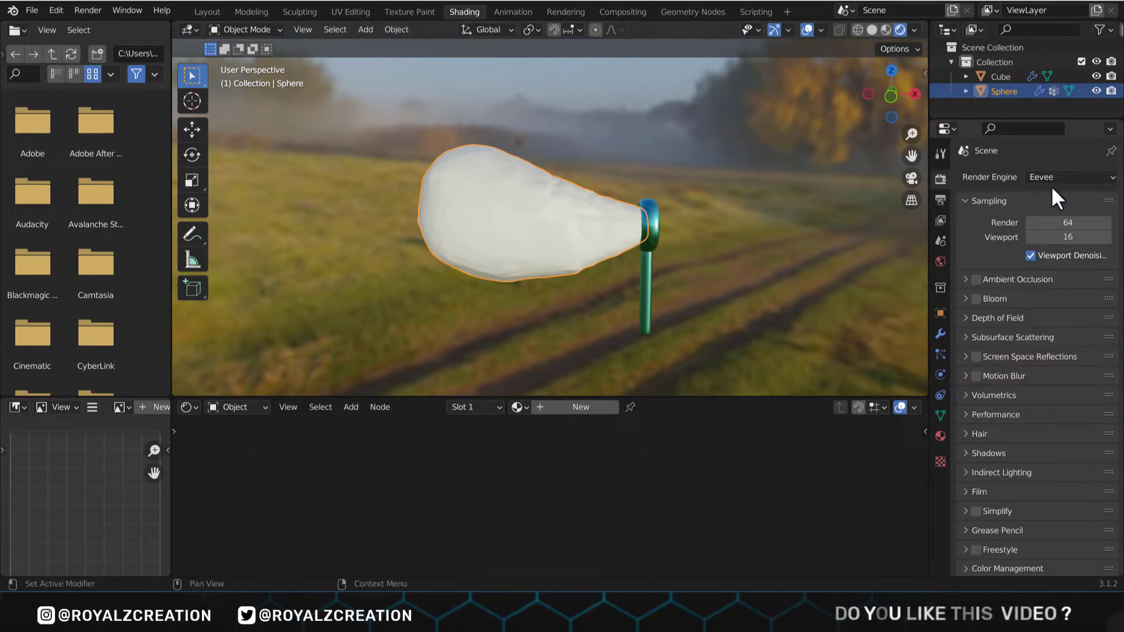
Step: Create a new material named 'Bubble' and delete its Principled BSDF node
left_click(553, 406)
double_click(592, 407)
type("Bubble")
key("Return")
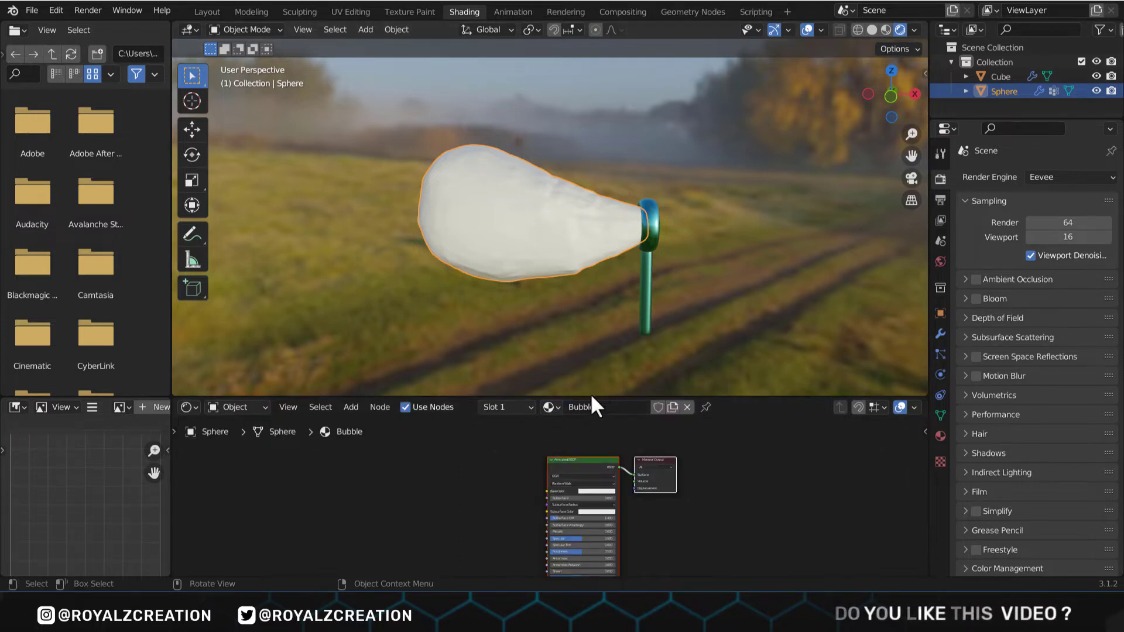
left_click_drag(590, 393, 611, 286)
scroll(586, 422, "up", 3)
middle_click_drag(587, 421, 671, 404)
left_click(629, 375)
key("Delete")
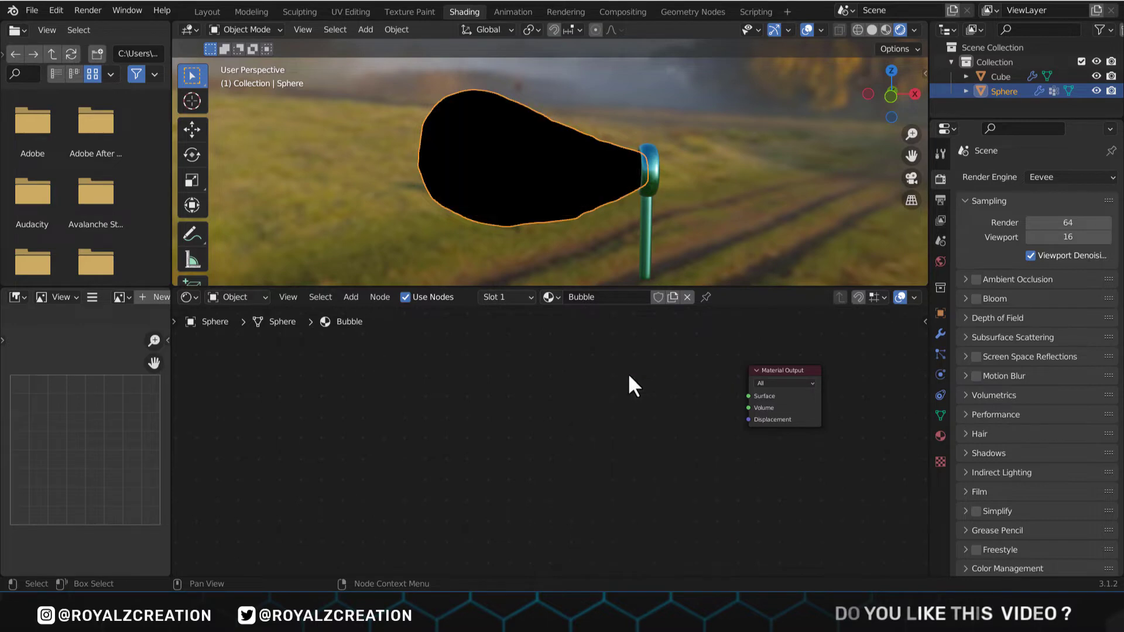
Step: Add a Mix Shader node and connect it to the Material Output surface
key("shift+a")
type("mix")
key("Down")
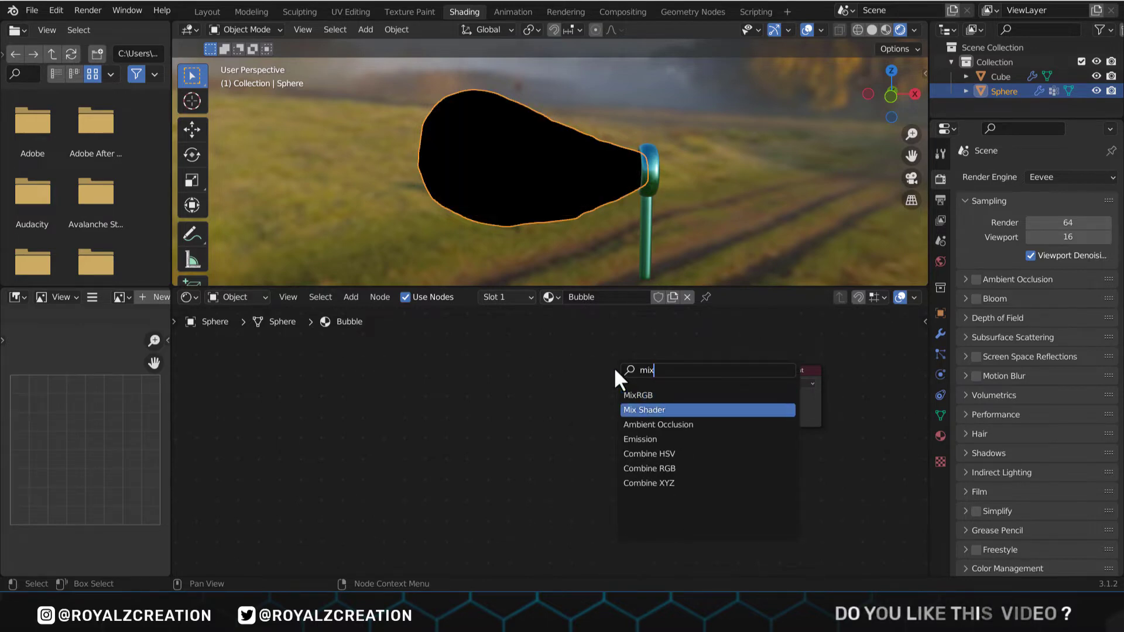
key("Return")
left_click(613, 367)
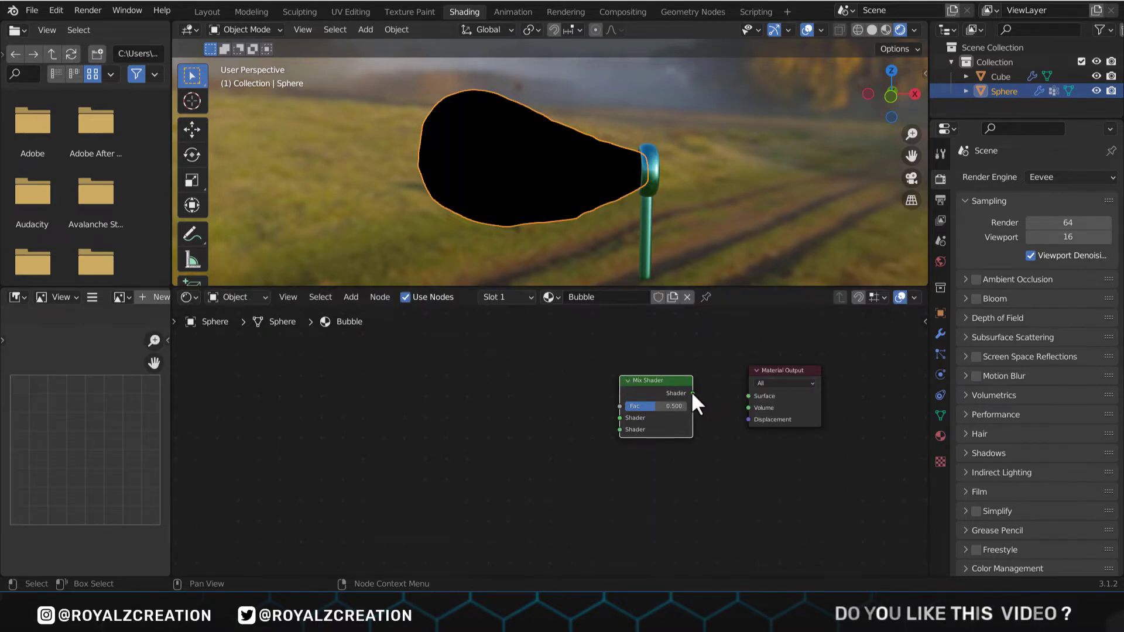
left_click_drag(693, 394, 747, 396)
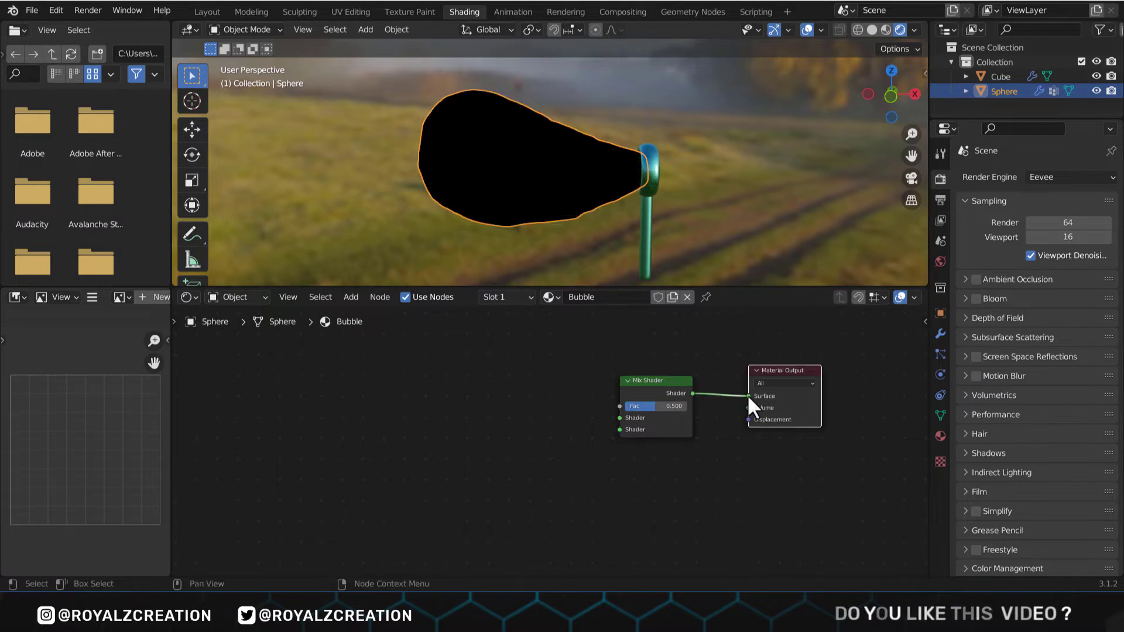
Step: Add a Transparent BSDF node and feed it into the Mix Shader
left_click(391, 418)
key("shift+a")
type("tra")
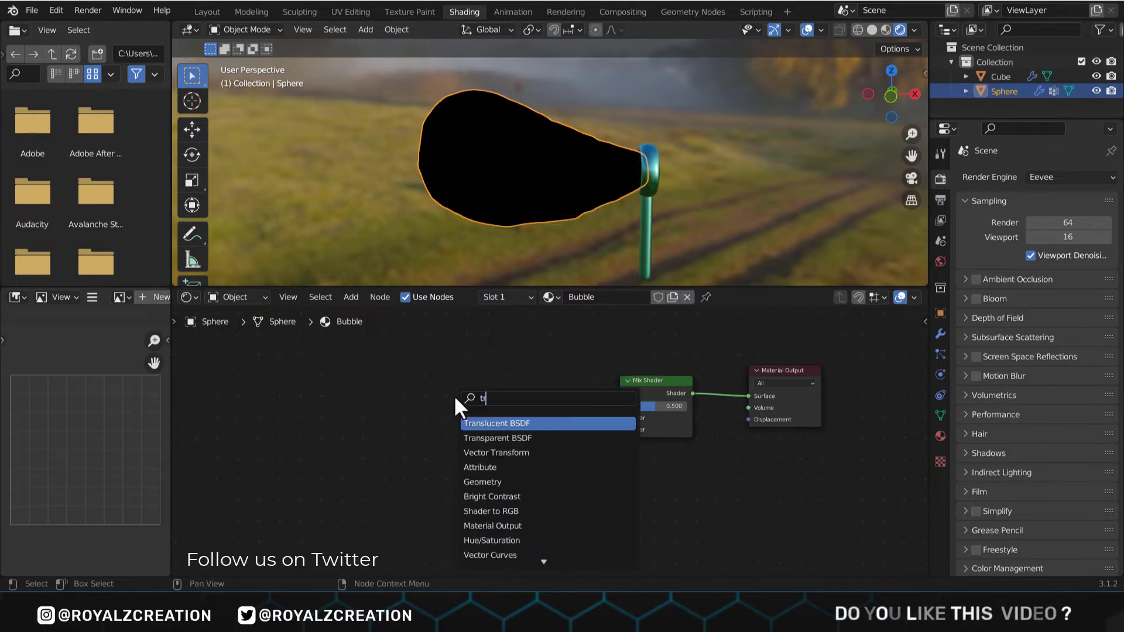
left_click(511, 438)
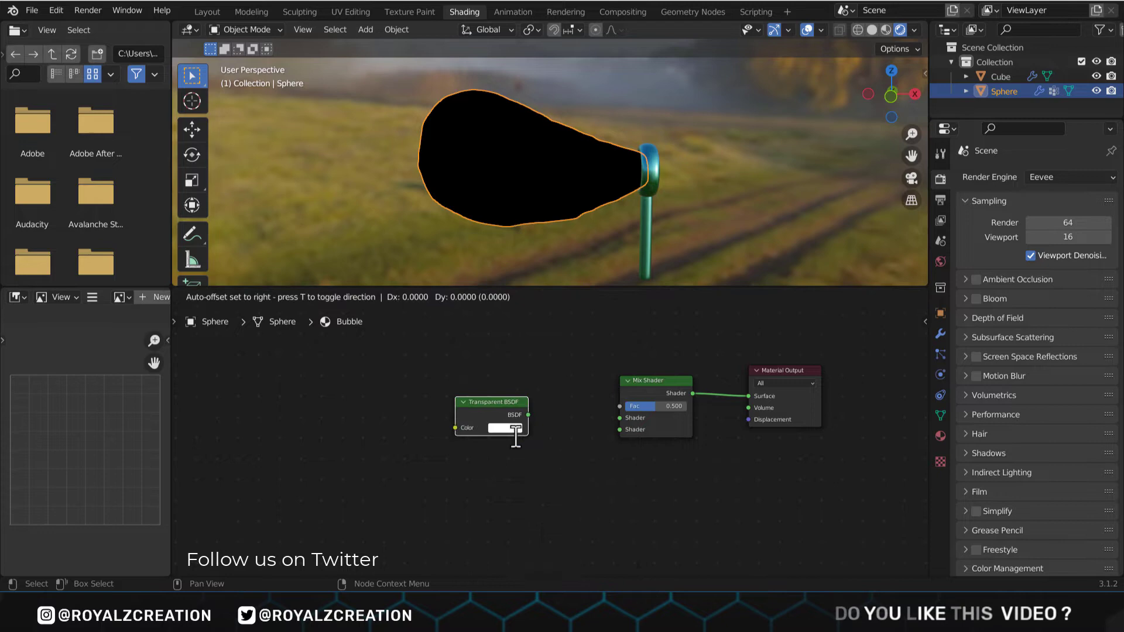
left_click(547, 454)
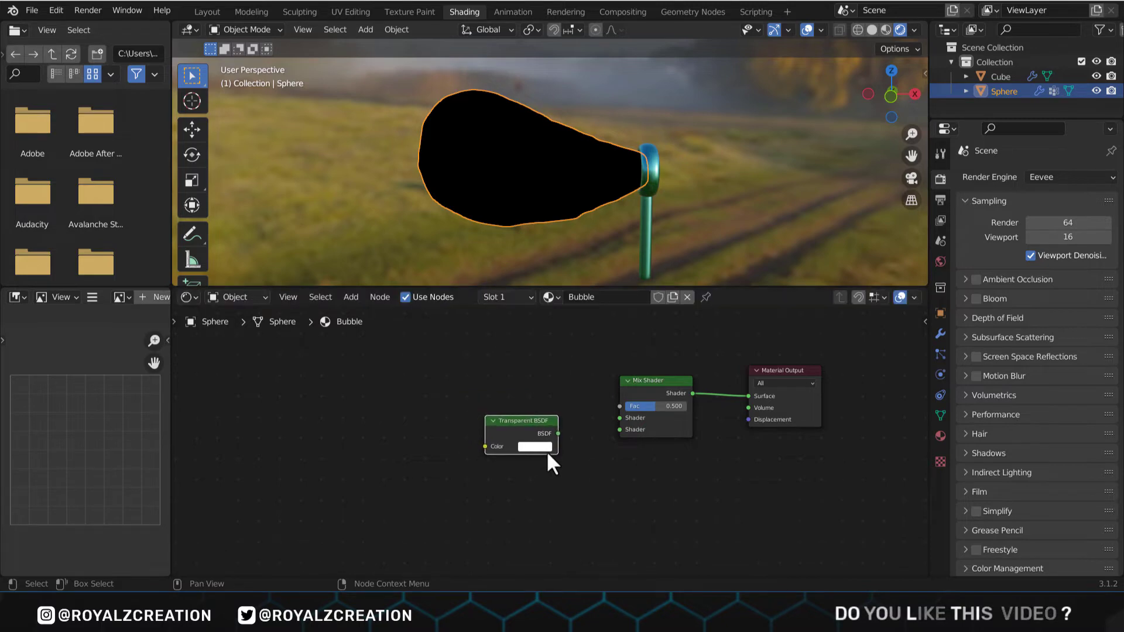
left_click_drag(559, 433, 625, 422)
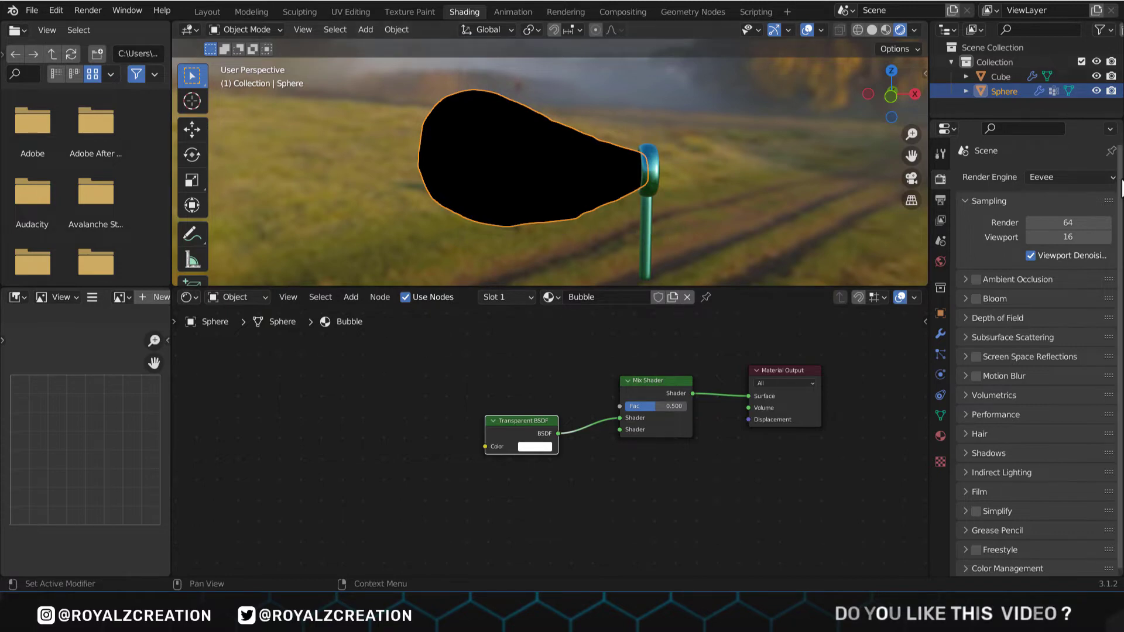
Step: Set the Bubble material's Blend Mode to Alpha Blend and enable Backface Culling
left_click(941, 437)
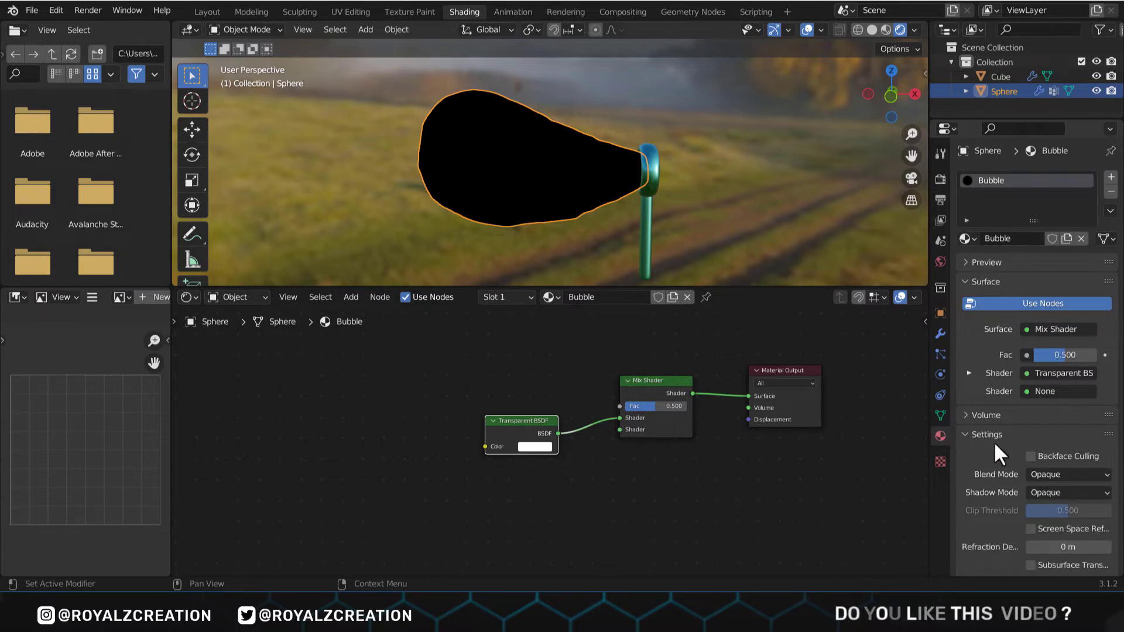
scroll(1013, 443, "down", 2)
left_click(1051, 425)
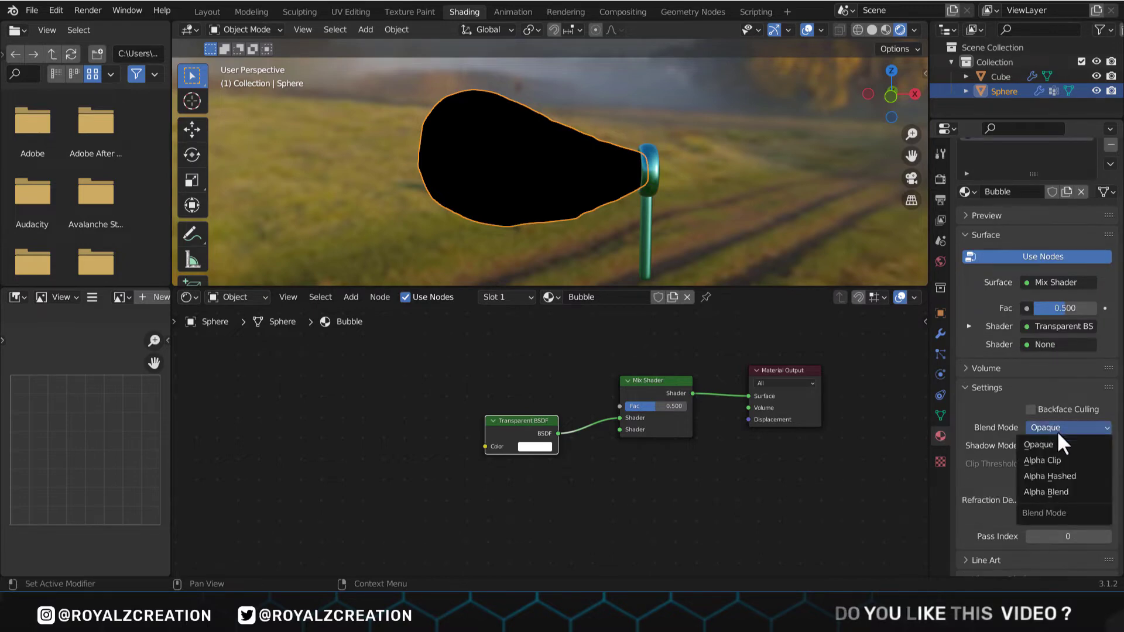
left_click(1063, 490)
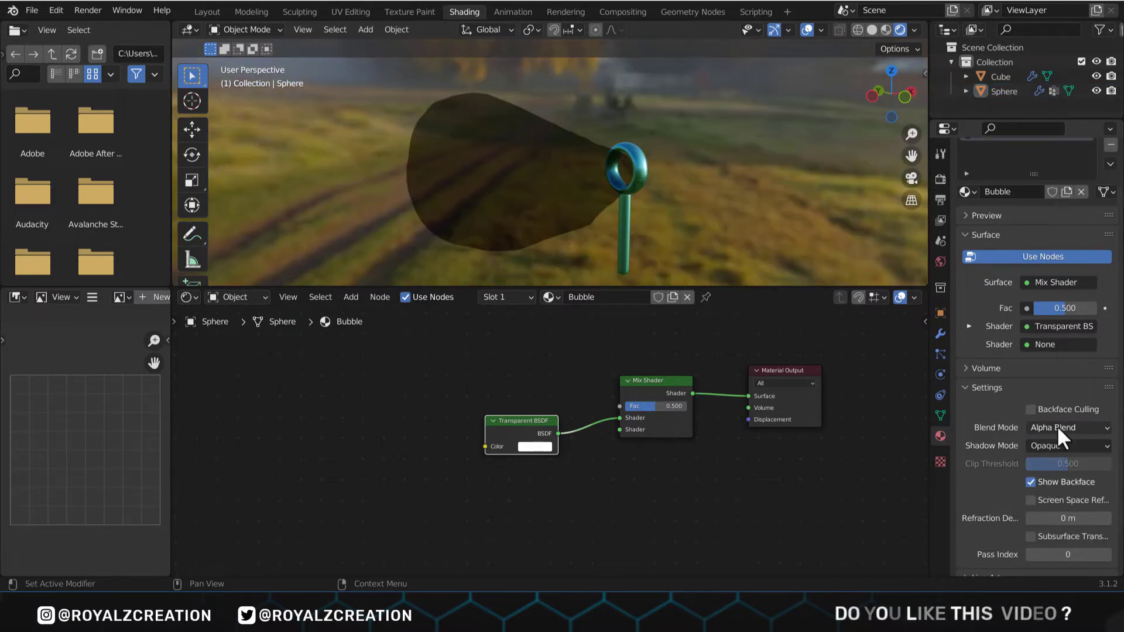
left_click(1032, 410)
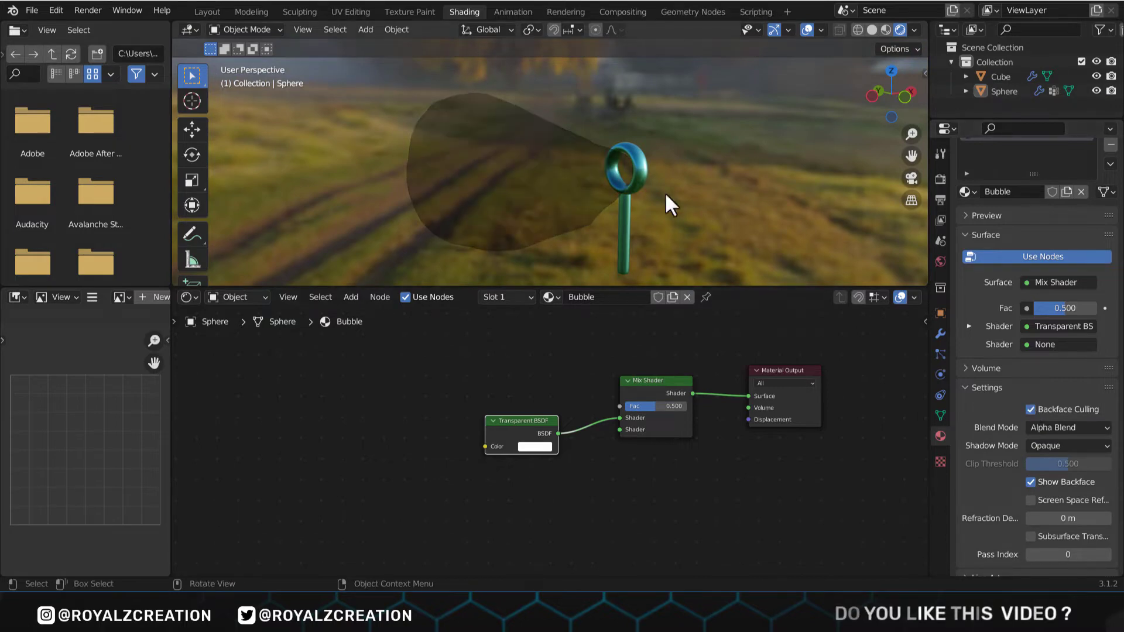
middle_click_drag(665, 192, 492, 158)
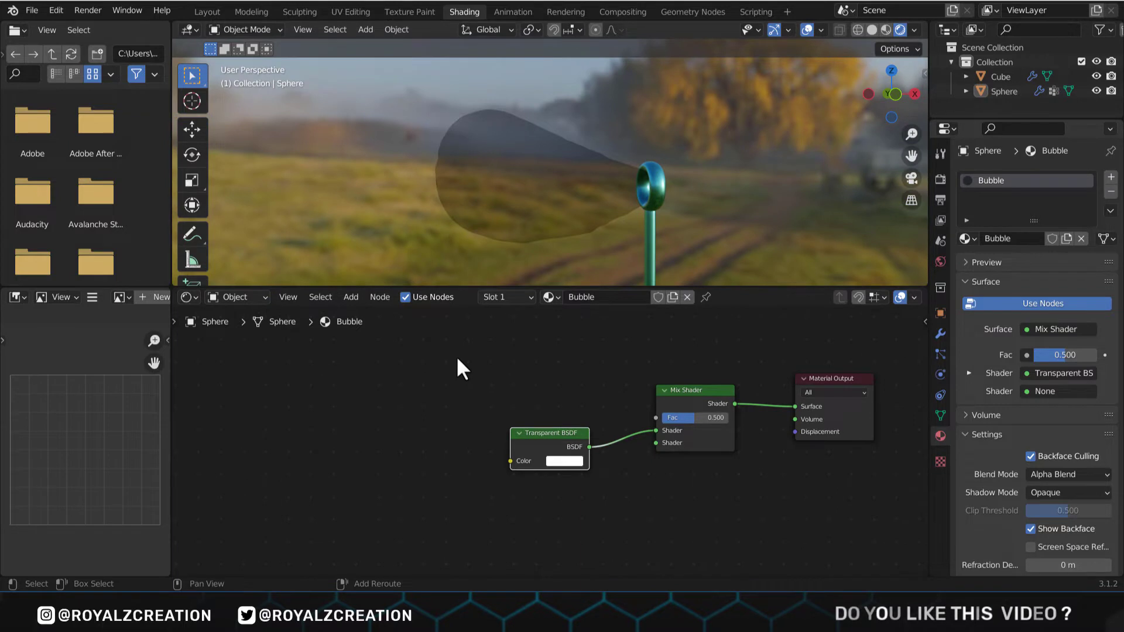
Step: Add a Layer Weight node and preview its Facing output on the bubble from the front
key("shift+a")
type("layer")
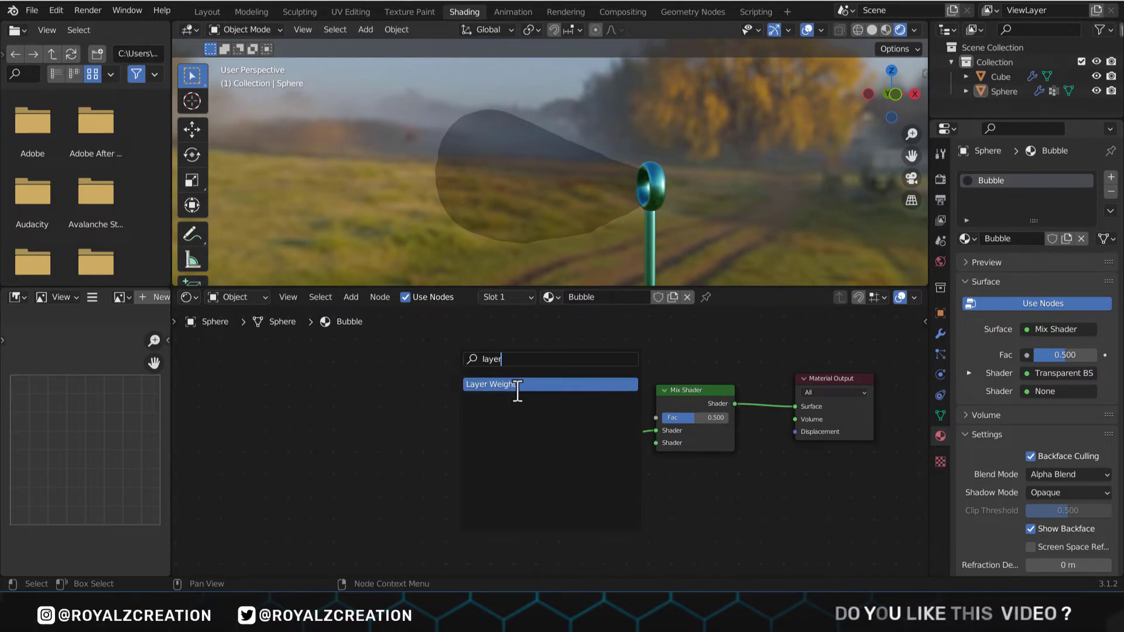
left_click(515, 386)
left_click(519, 378)
key("g")
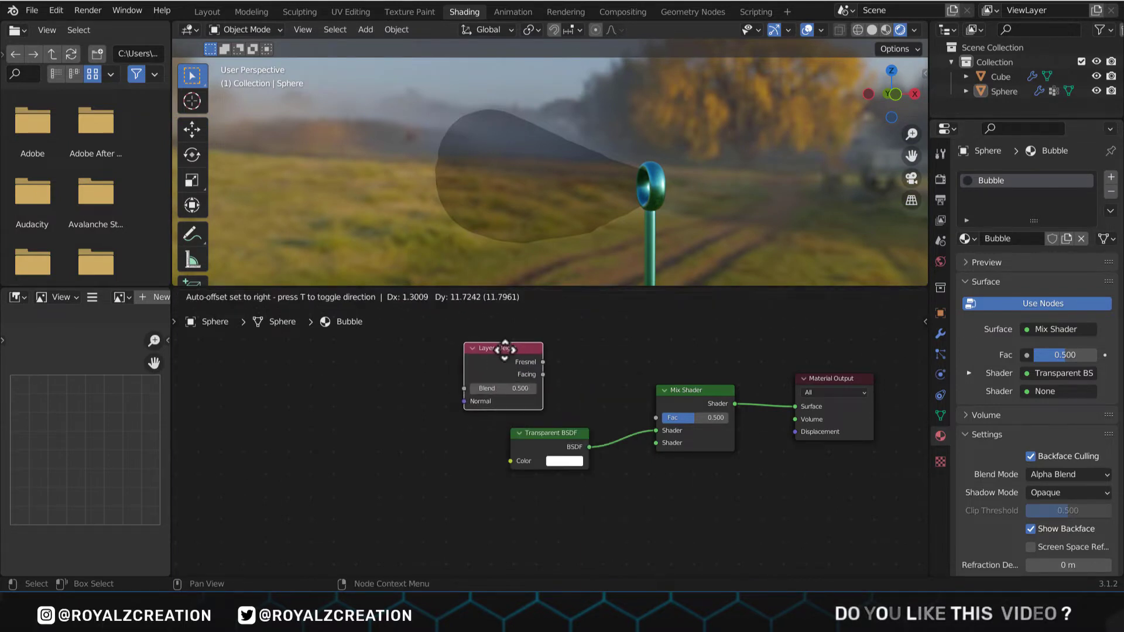
left_click(503, 348, "ctrl+shift")
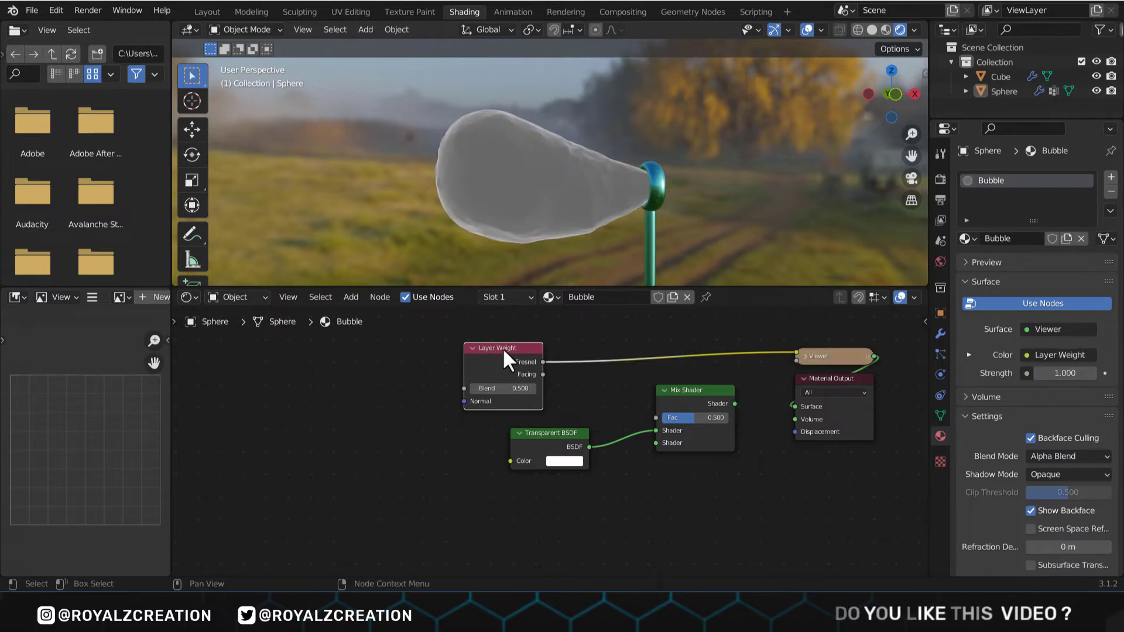
left_click(502, 348, "ctrl+shift")
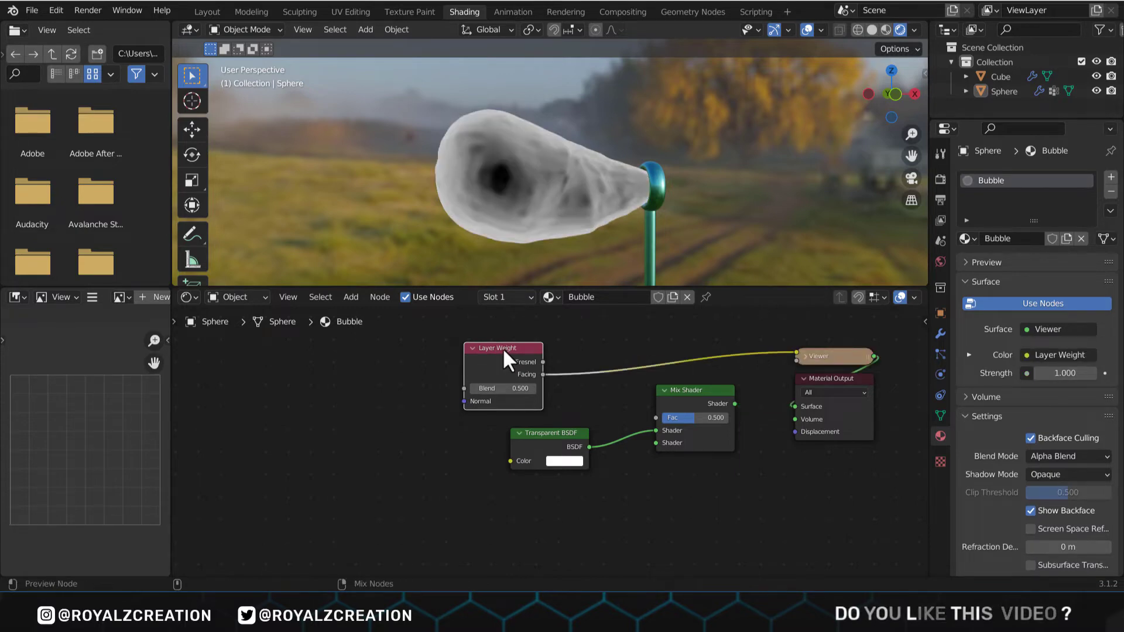
middle_click_drag(510, 234, 517, 224)
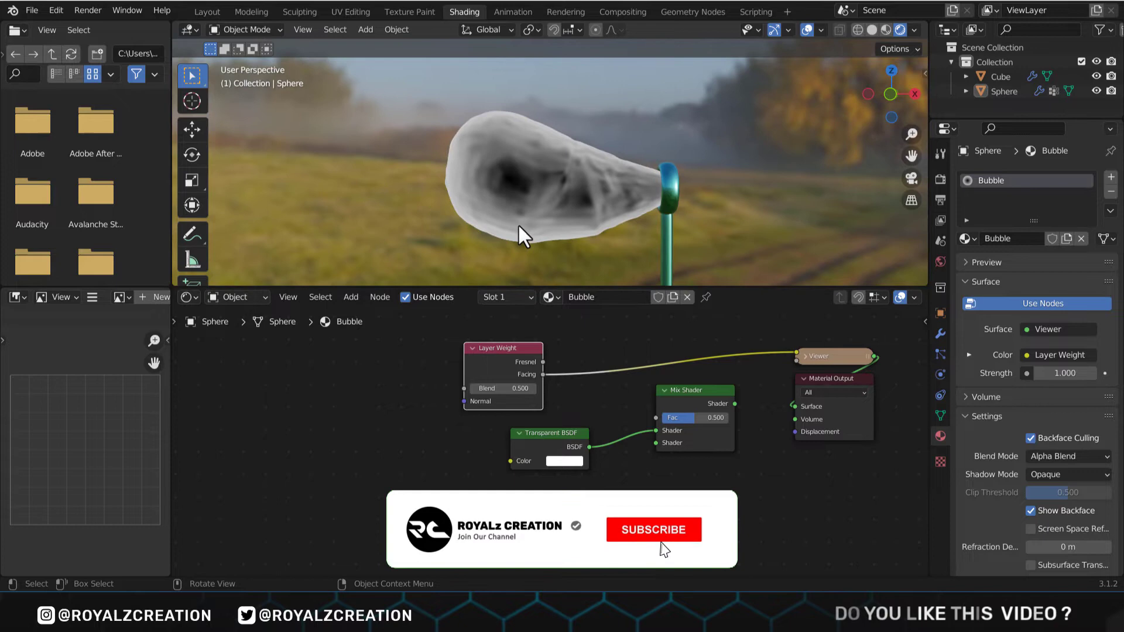
key("KP_1")
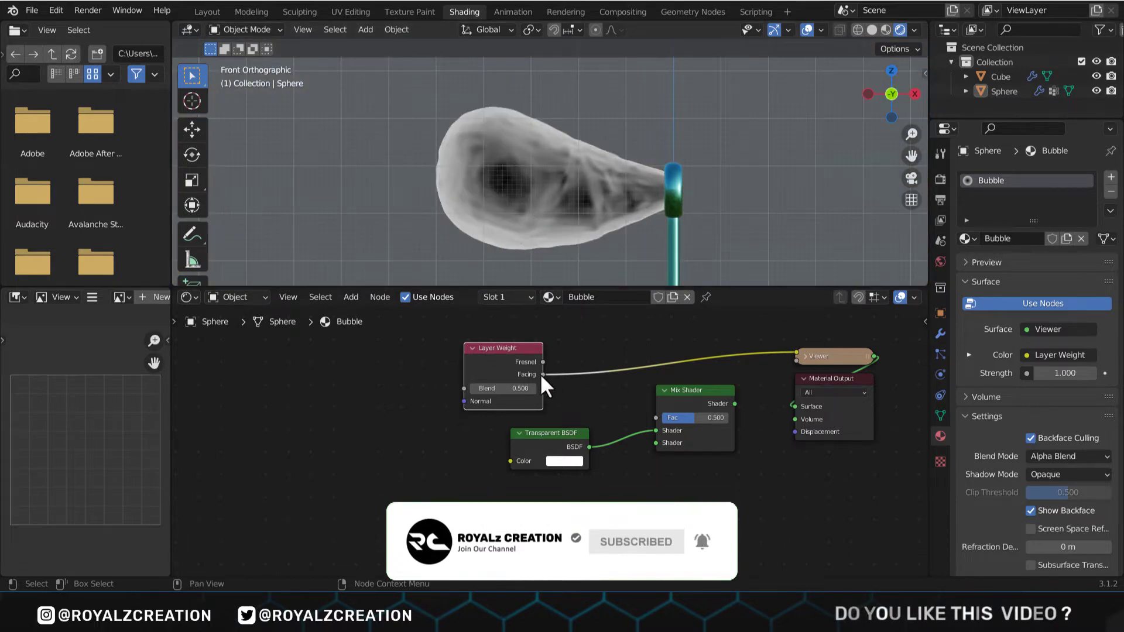
Step: Restore the Mix Shader as output and wire Layer Weight Facing into its Fac
left_click(702, 392, "ctrl+shift")
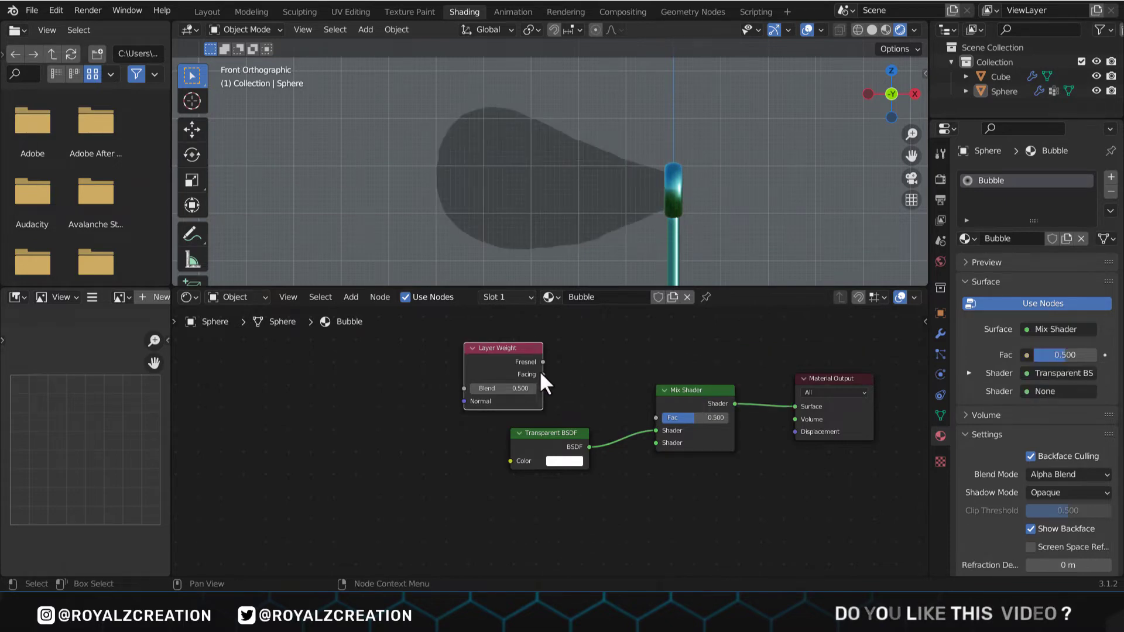
left_click_drag(543, 374, 658, 419)
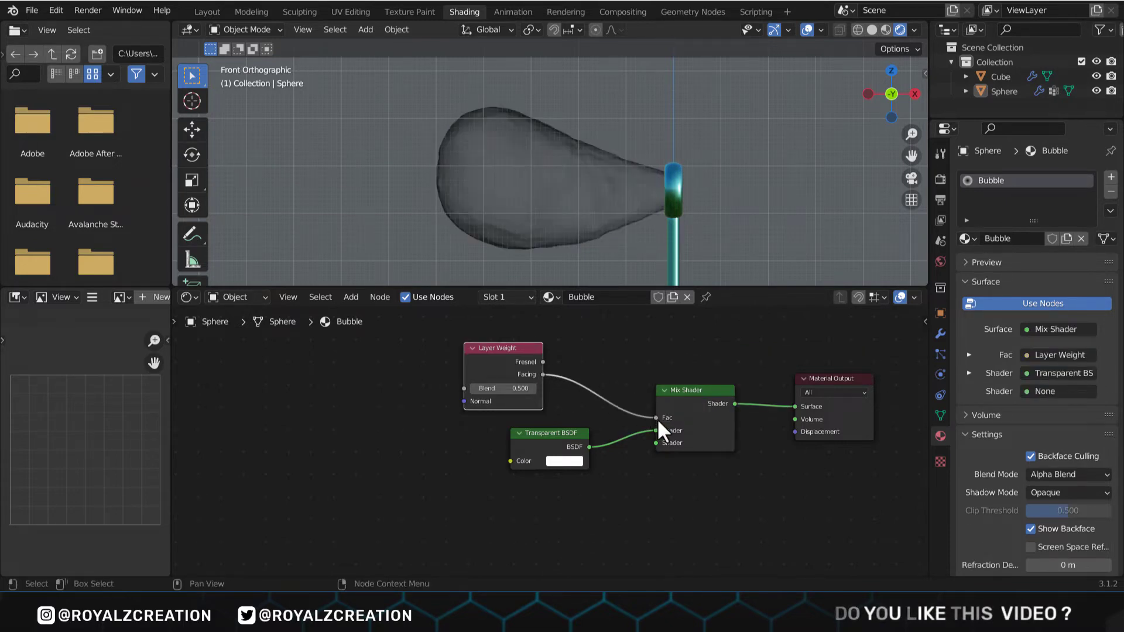
left_click_drag(502, 348, 457, 344)
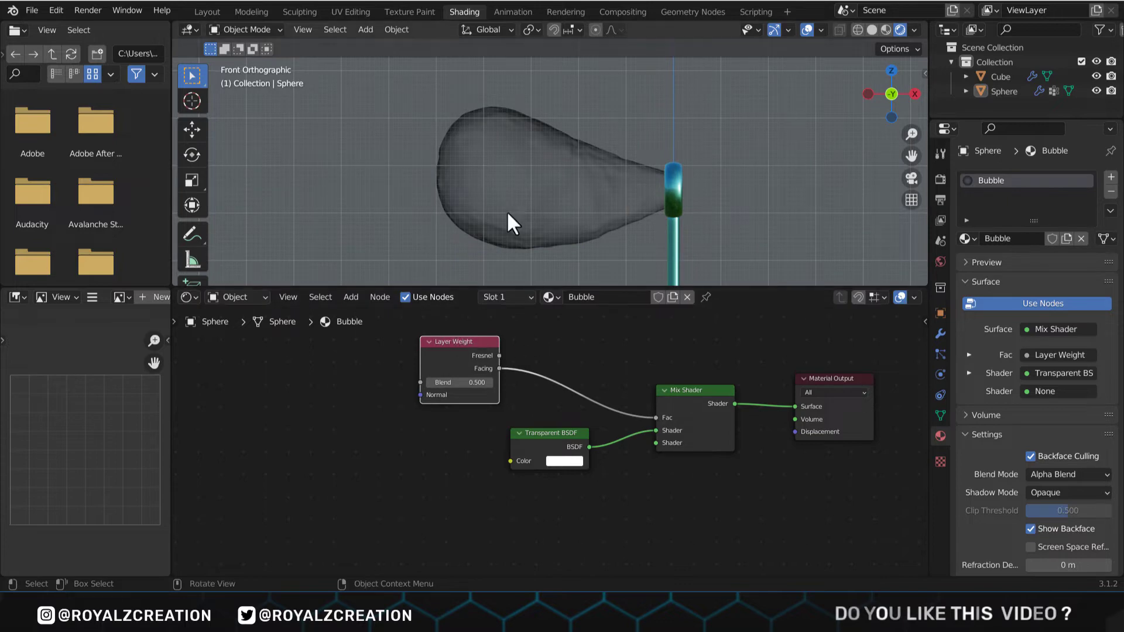
Step: Insert a ColorRamp into the Facing-to-Fac link with an extra stop near 0.36
key("shift+a")
left_click(533, 347)
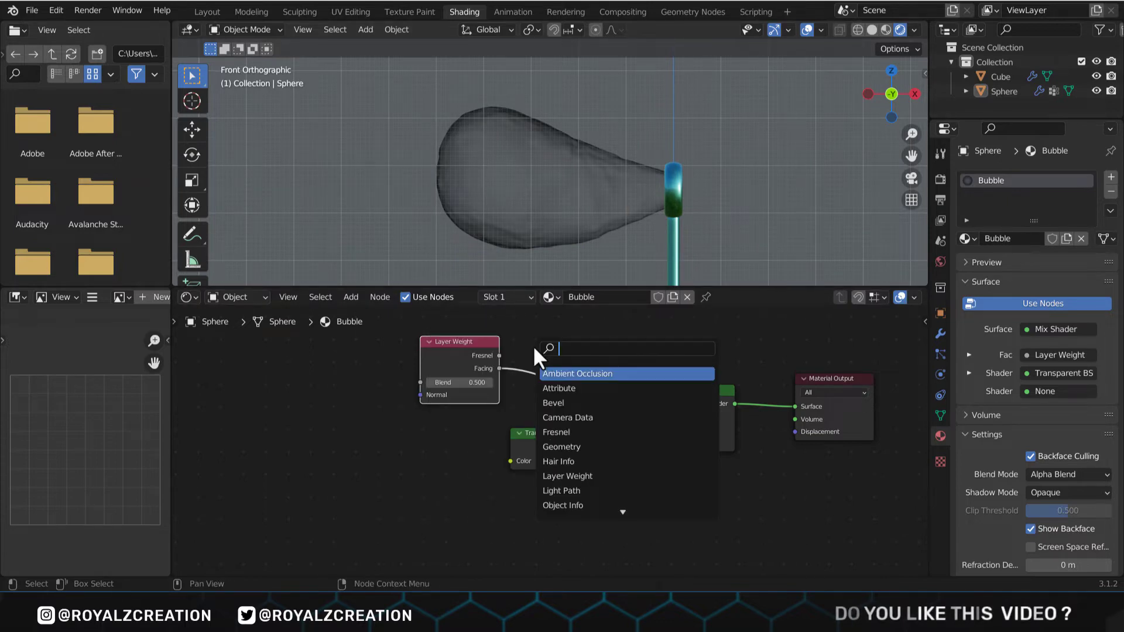
type("color")
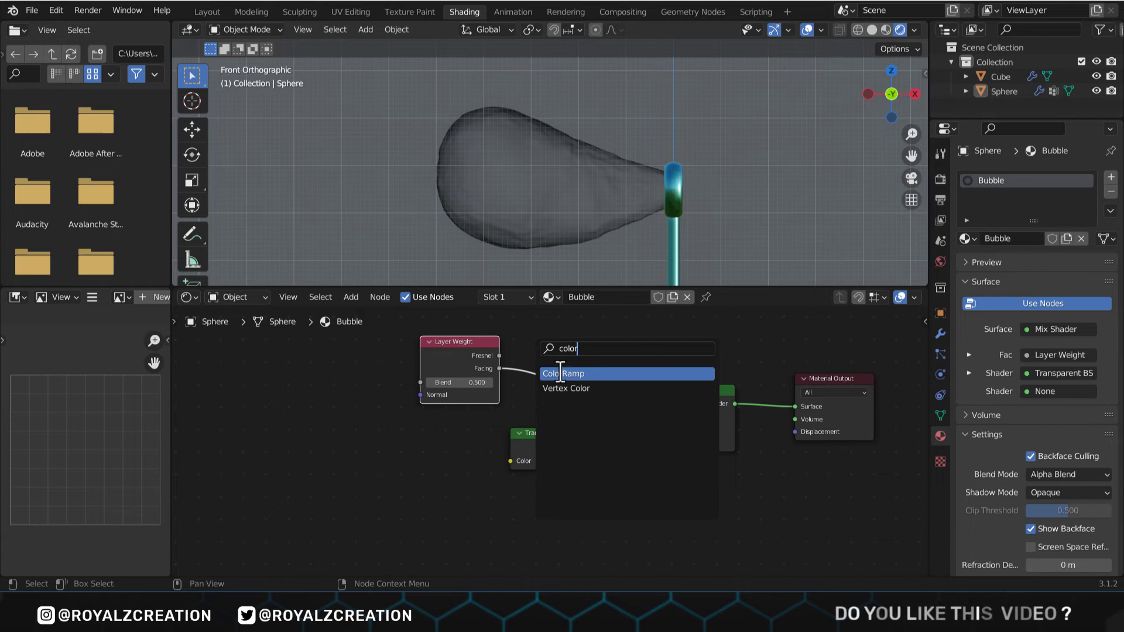
left_click(560, 374)
left_click(551, 364)
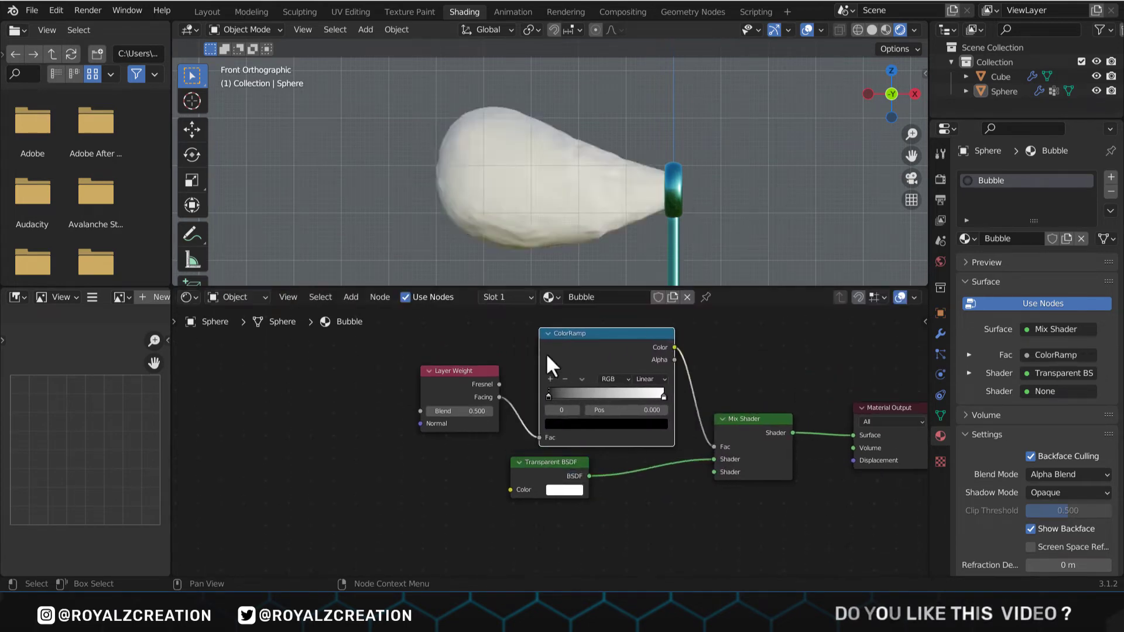
left_click(556, 379)
left_click_drag(598, 396, 590, 396)
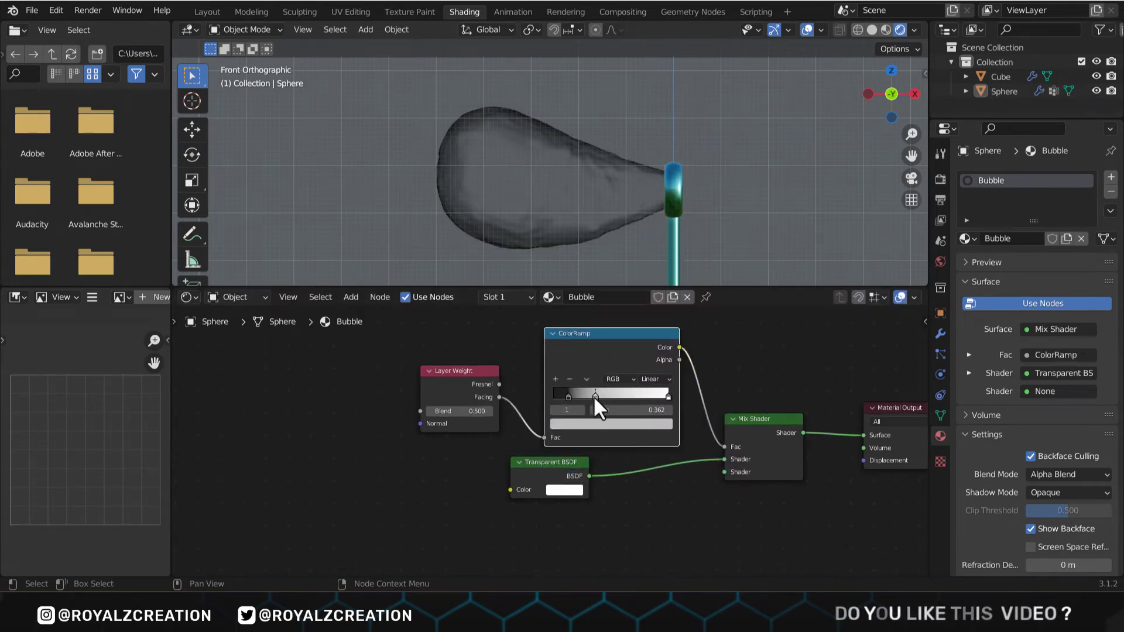
Step: Plug a Glossy BSDF with Roughness 0.050 into the Mix Shader's second shader input
scroll(594, 398, "down", 2)
key("shift+a")
type("gloss")
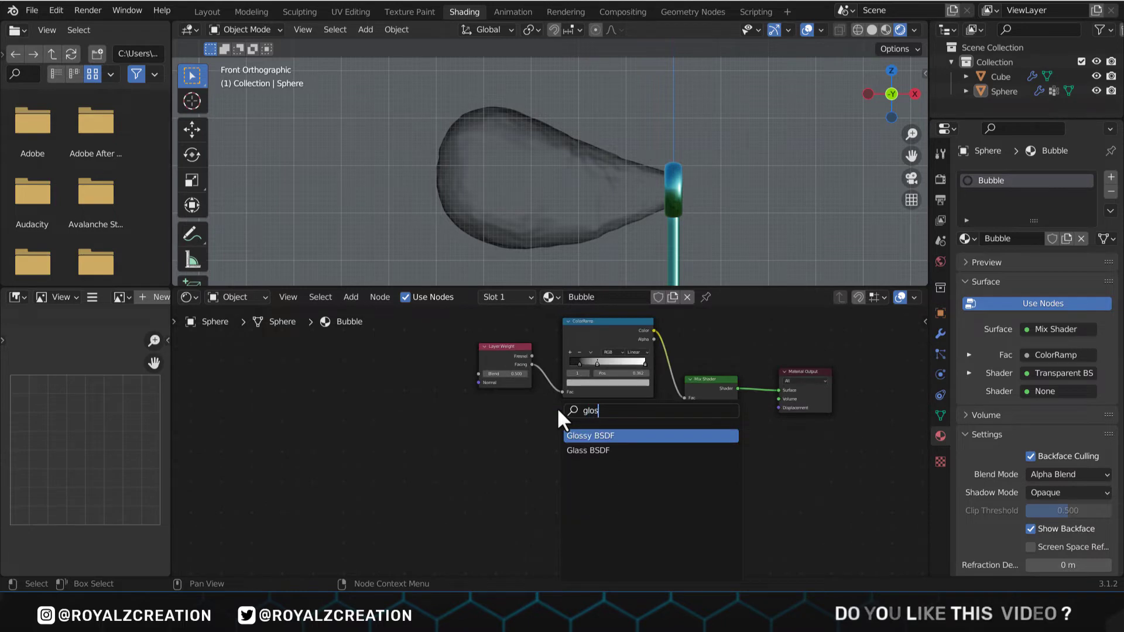
left_click(603, 436)
left_click(646, 467)
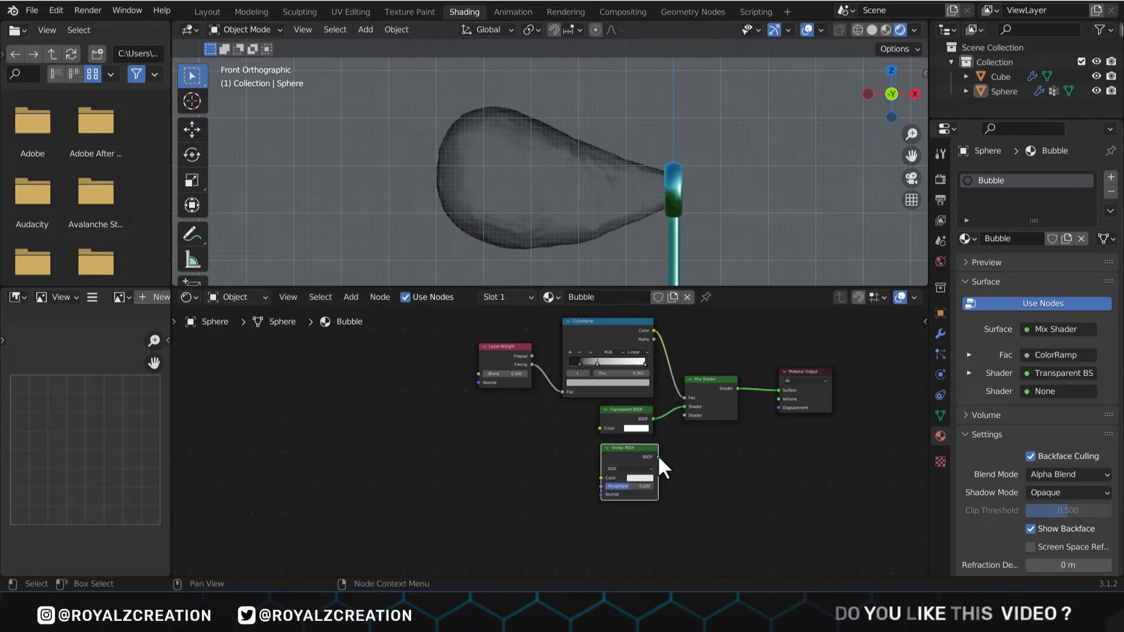
left_click_drag(659, 457, 684, 416)
scroll(624, 484, "up", 4)
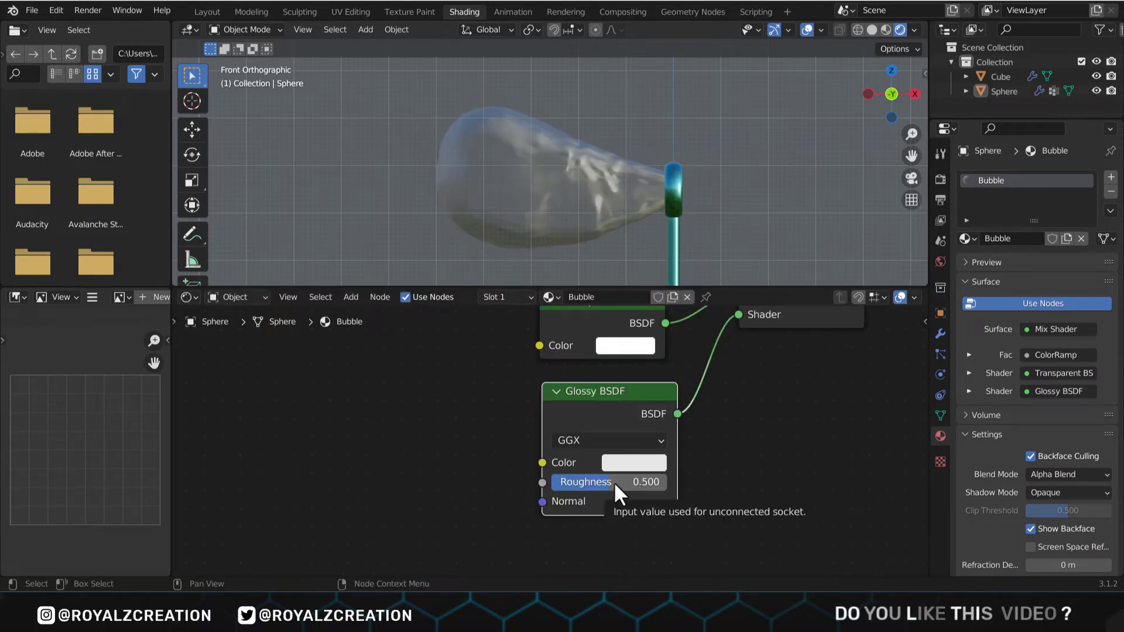
left_click(617, 481)
type("0.05")
key("Return")
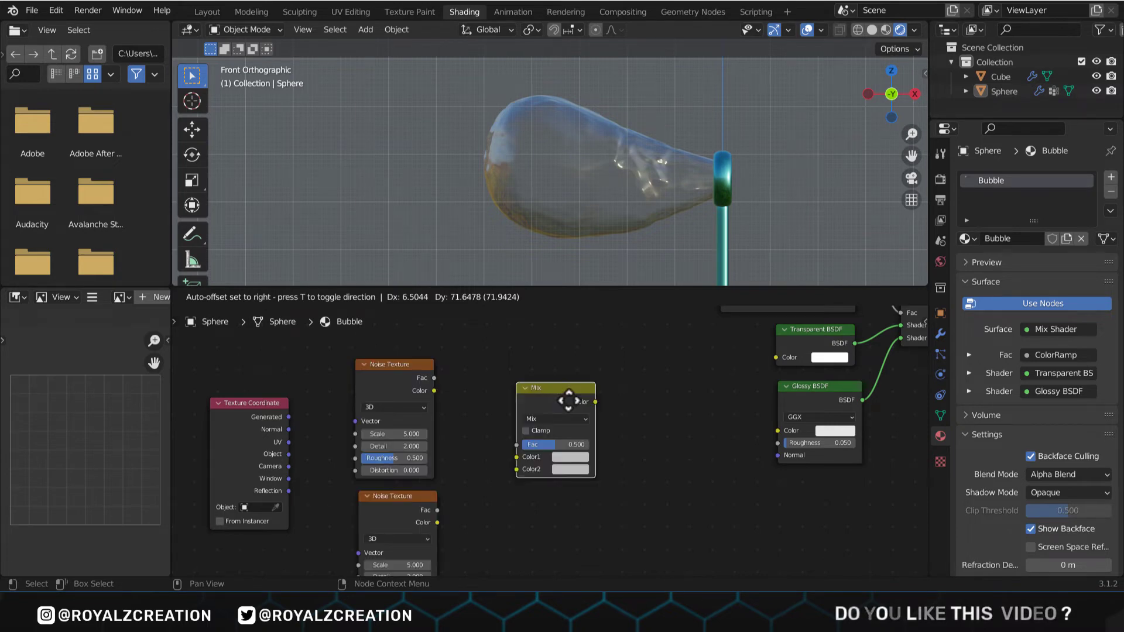
Step: Link Noise Texture color to Glossy BSDF Color and Texture Coordinate Object to Noise Vector
left_click(569, 401)
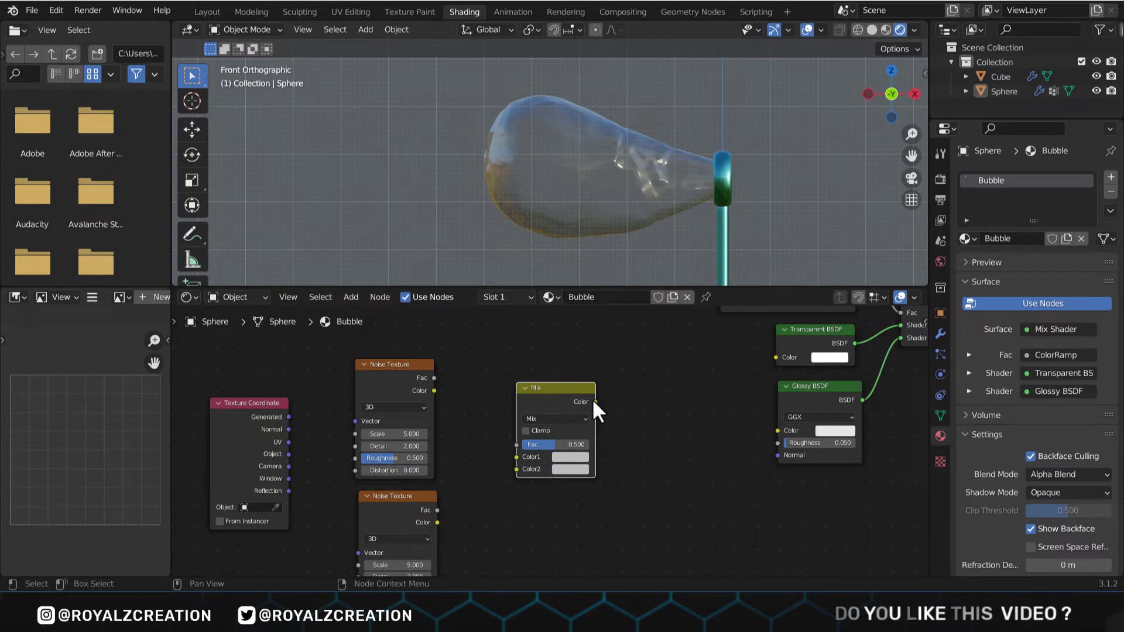
left_click_drag(594, 402, 777, 430)
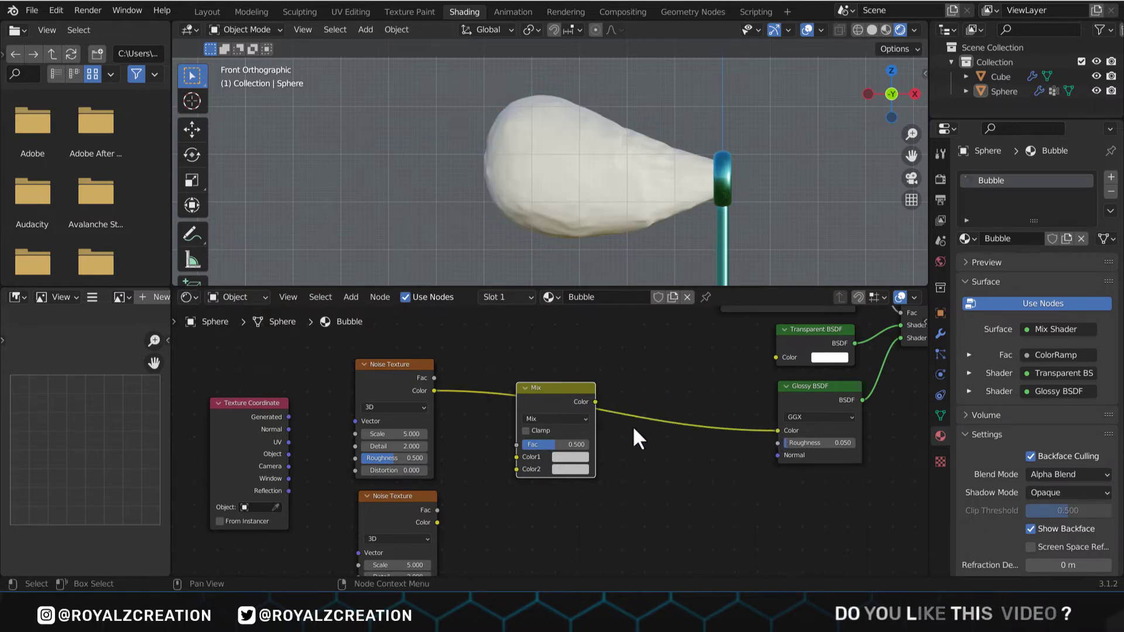
left_click_drag(564, 396, 577, 427, "alt")
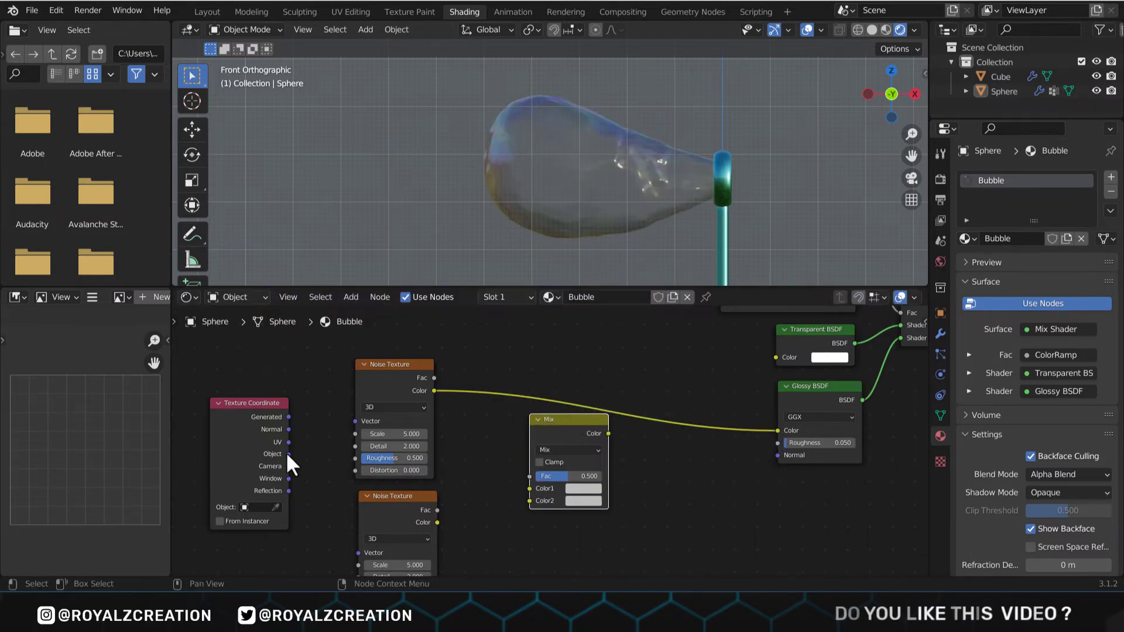
left_click_drag(289, 454, 355, 421)
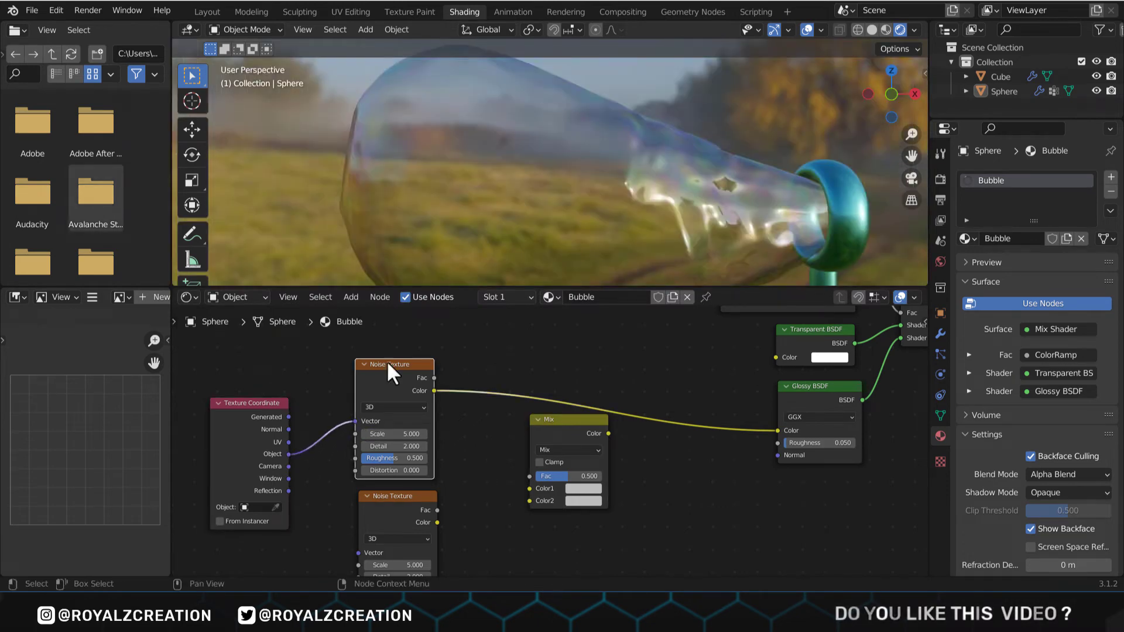
Step: Preview the Noise Texture on the bubble and set its Scale to 2 and Distortion to 1.7
left_click(387, 364, "ctrl+shift")
scroll(550, 238, "down", 2)
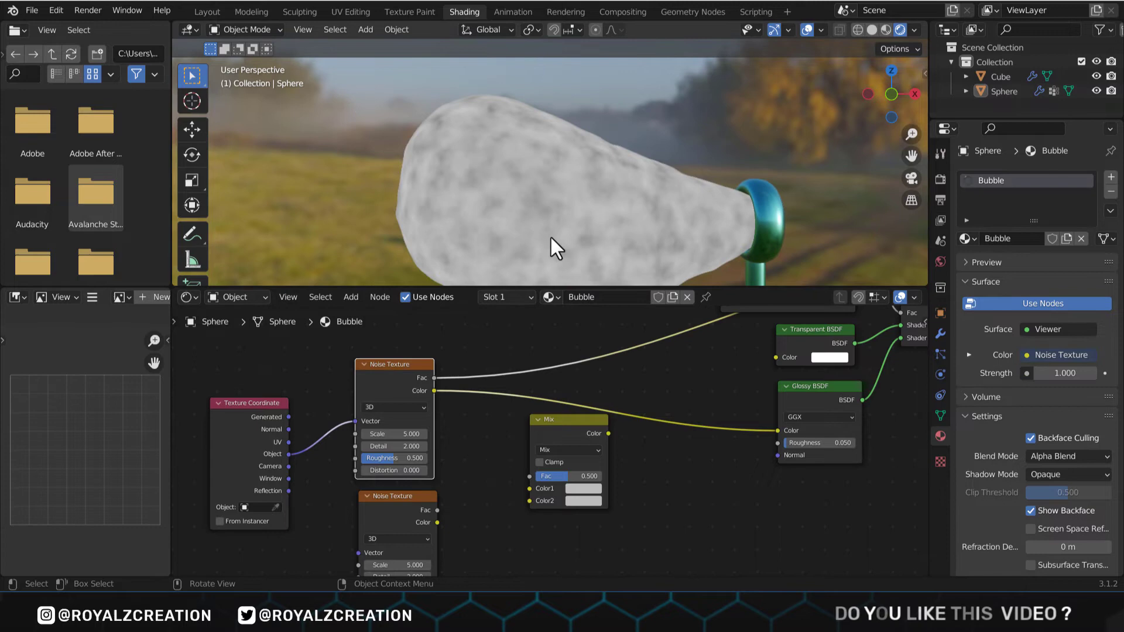
key("KP_1")
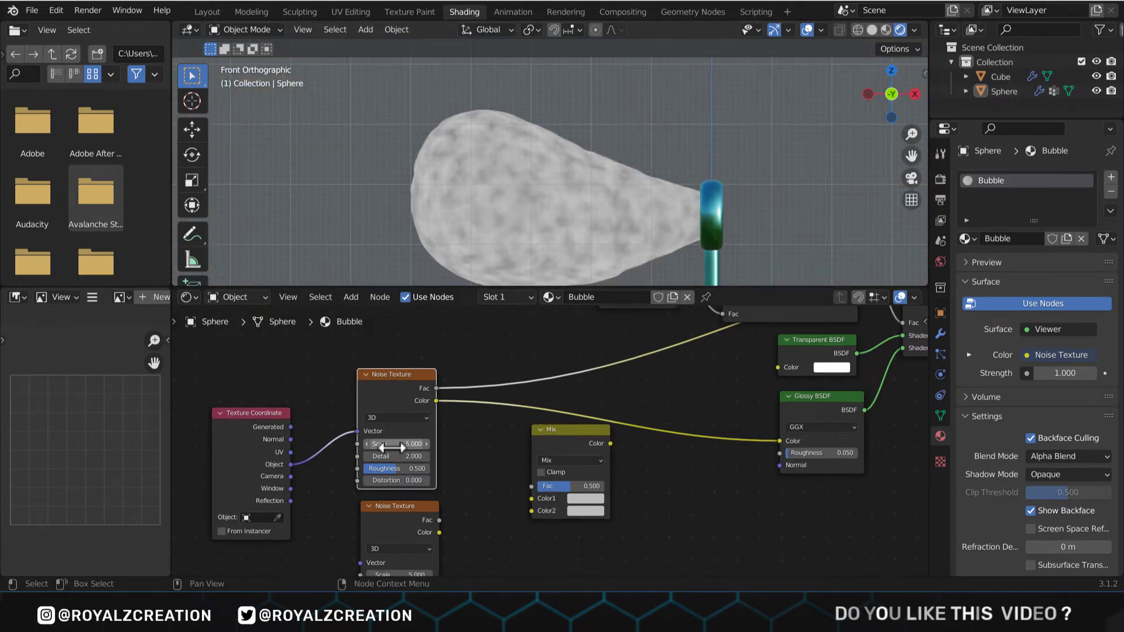
left_click_drag(397, 444, 366, 468)
scroll(555, 188, "up", 5)
scroll(507, 212, "down", 5)
left_click(397, 480)
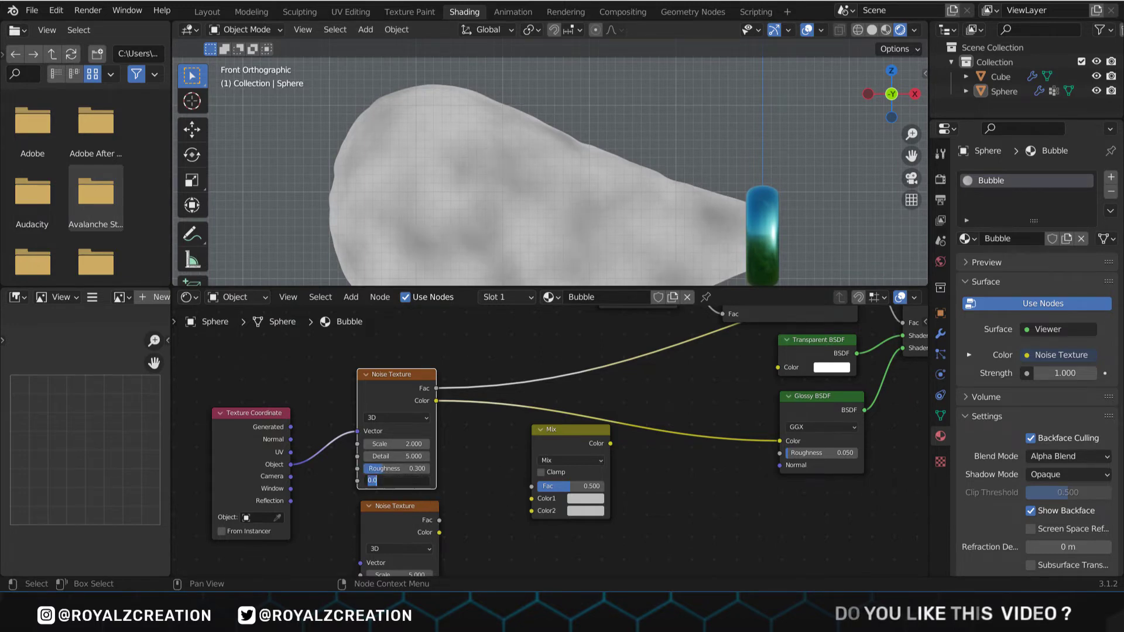
type("1.7")
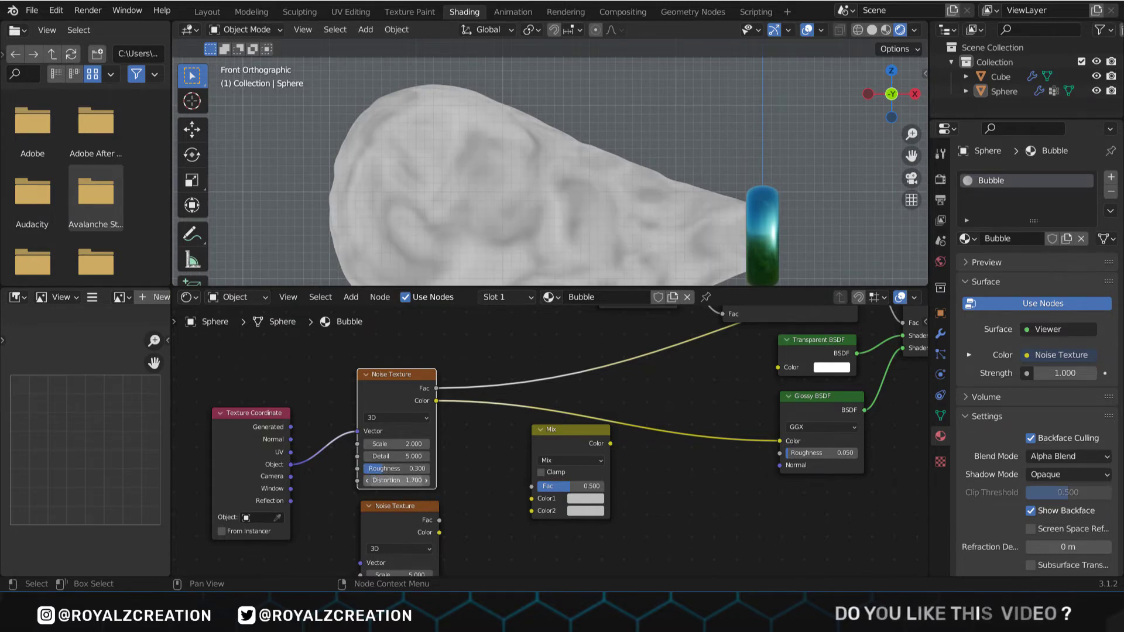
key("Return")
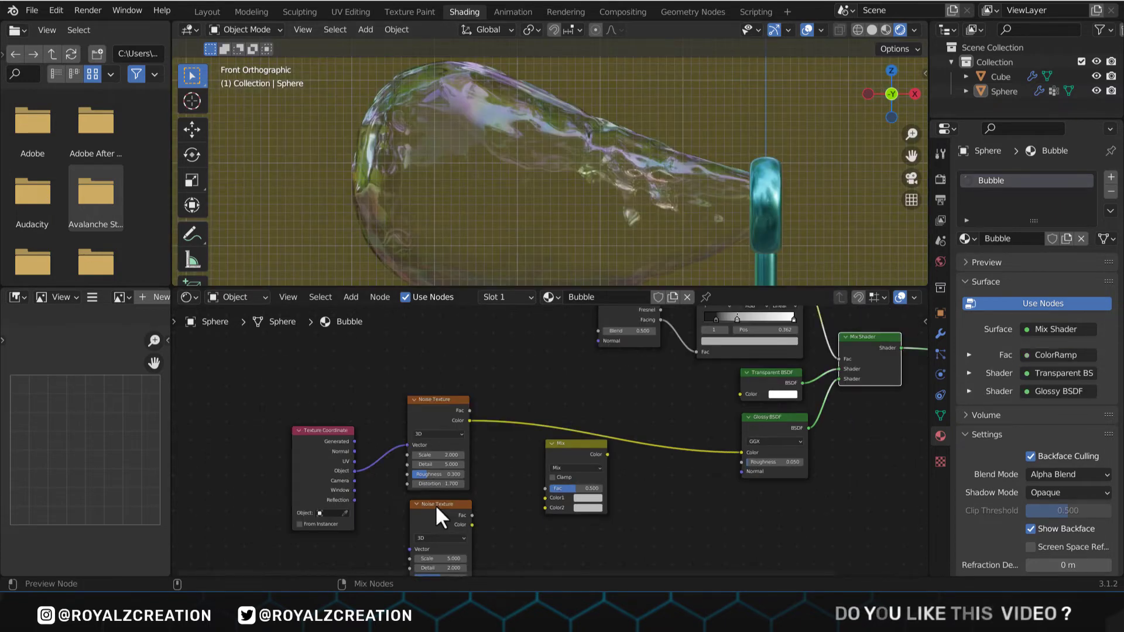
Step: Preview the lower Noise Texture on the bubble and set its Scale to 12
left_click(434, 505, "ctrl+shift")
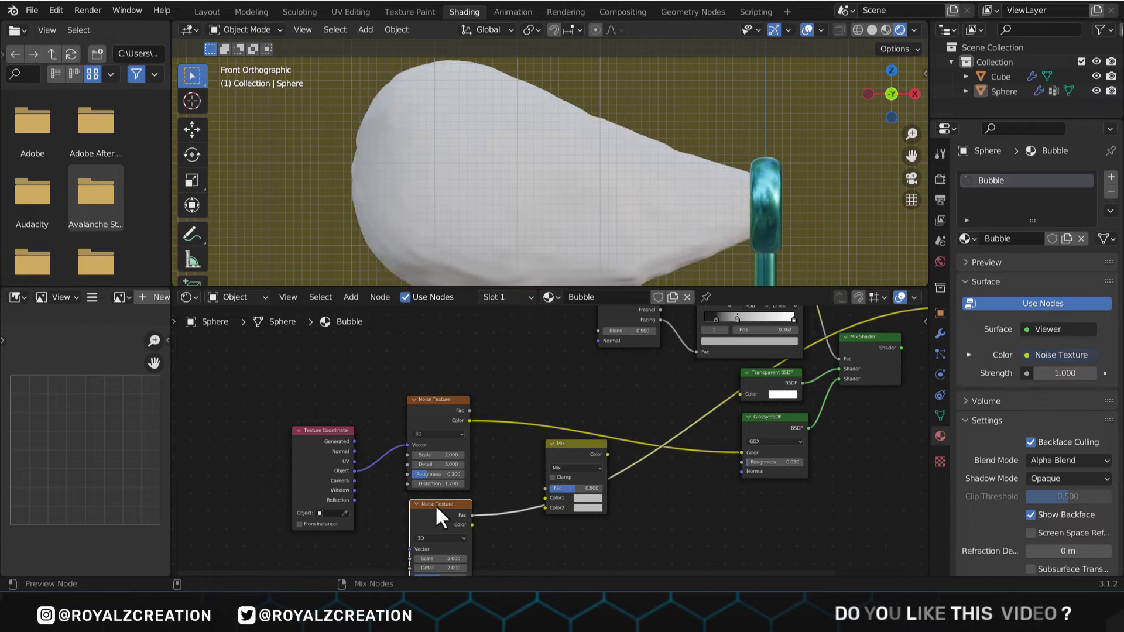
scroll(439, 505, "down", 1)
middle_click_drag(454, 508, 444, 479)
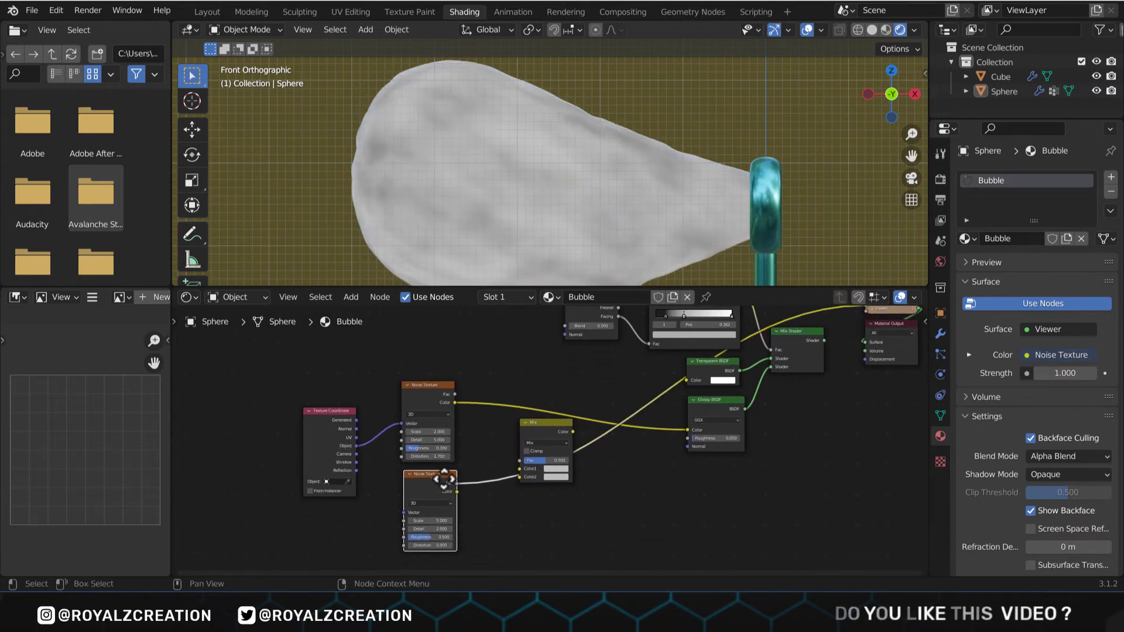
scroll(440, 536, "up", 2)
left_click(420, 507)
type("12")
key("Return")
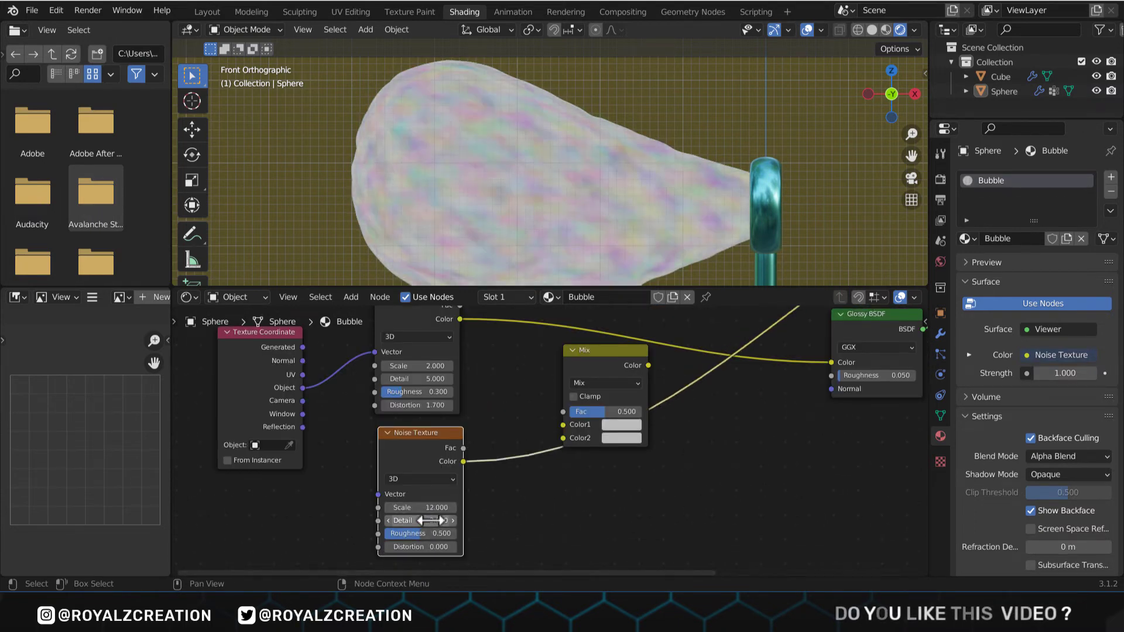
Step: Give the lower Noise Texture Detail 1.7, Roughness 2, Distortion 1, and relink its color into the Mix
left_click(421, 520)
type("1.7")
key("Return")
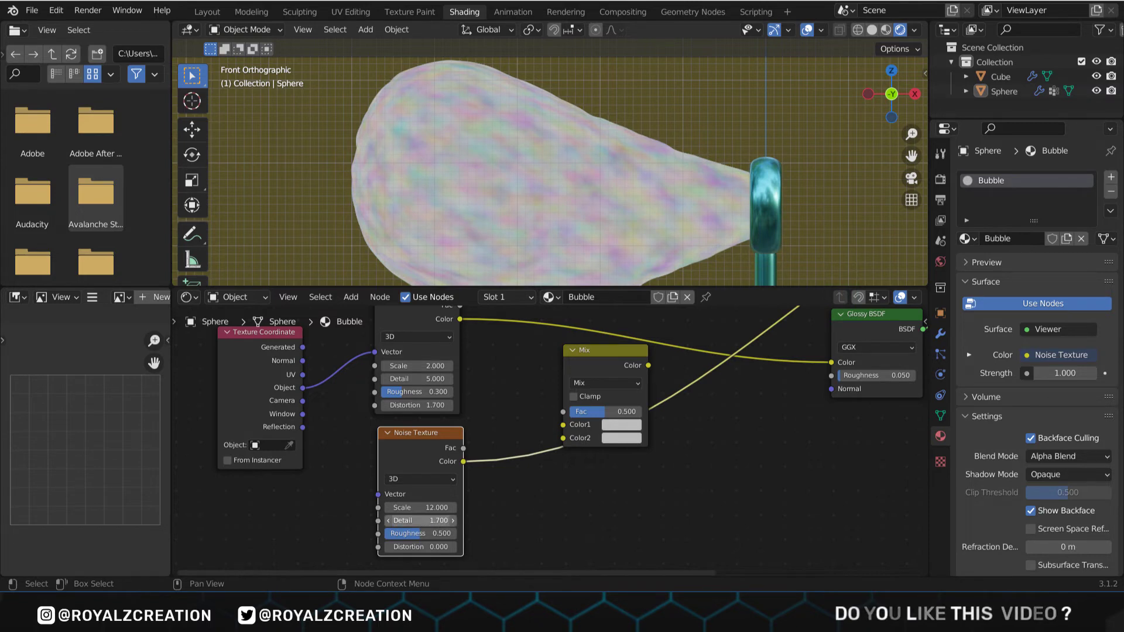
left_click(423, 533)
type("2")
key("Return")
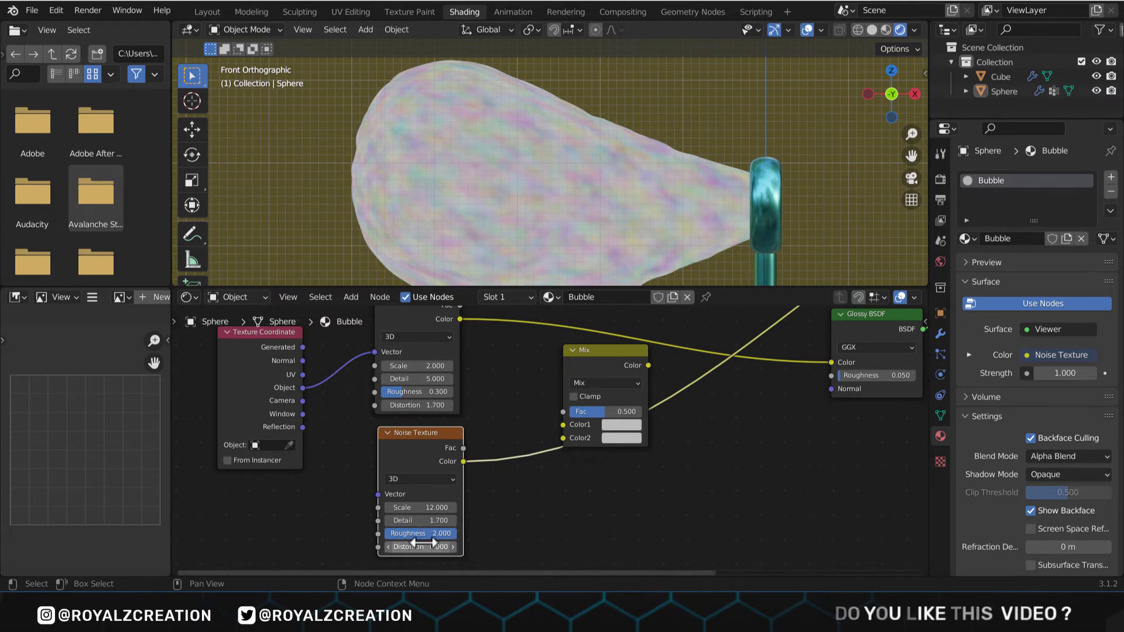
left_click(433, 546)
type("1")
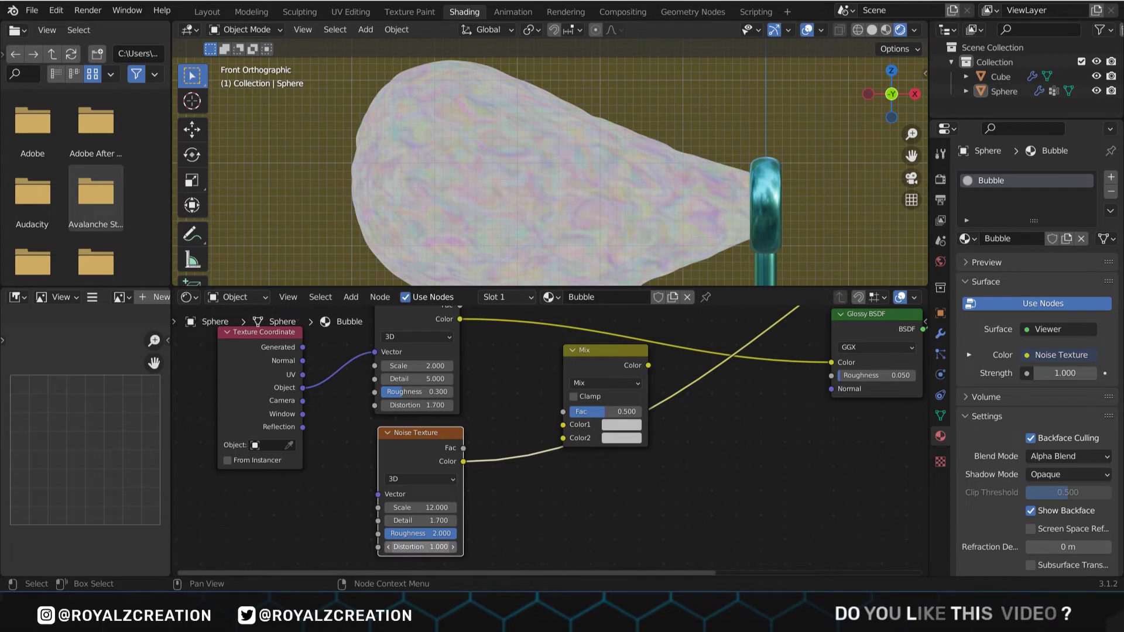
key("Return")
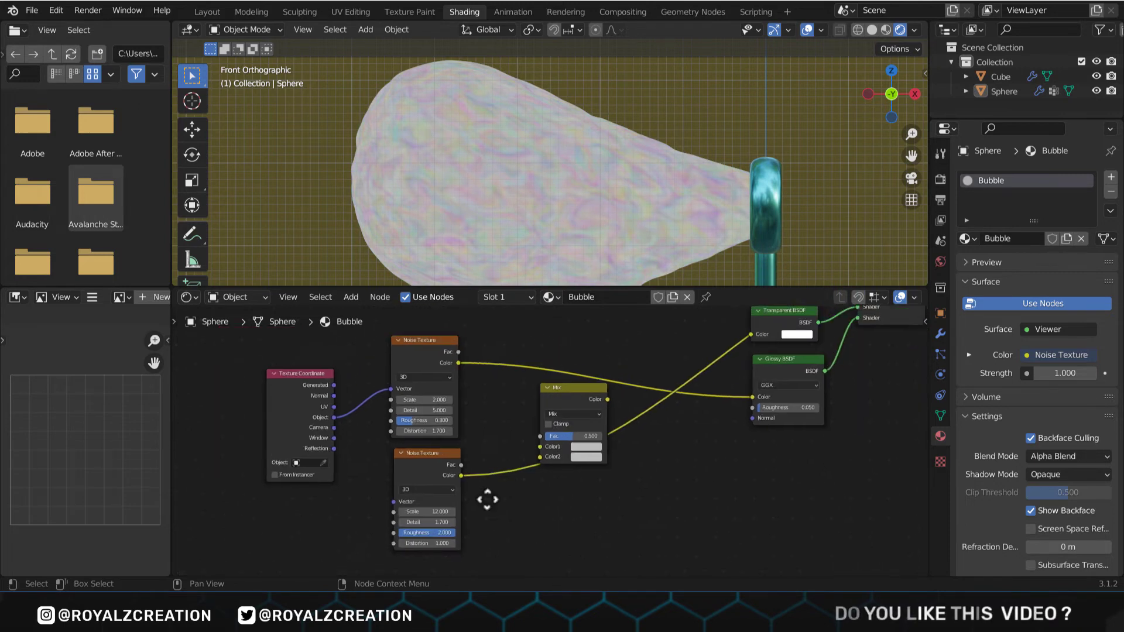
middle_click_drag(484, 497, 447, 523)
left_click_drag(396, 510, 507, 478)
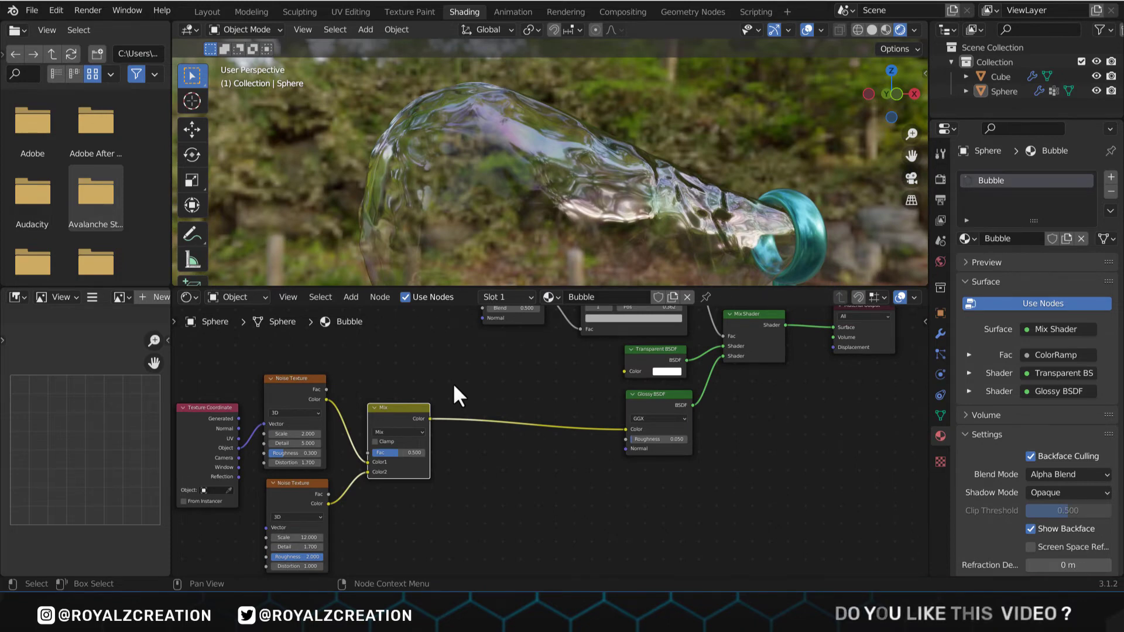
Step: Insert an RGB Curves node into the glossy color link
key("shift+a")
type("rbg")
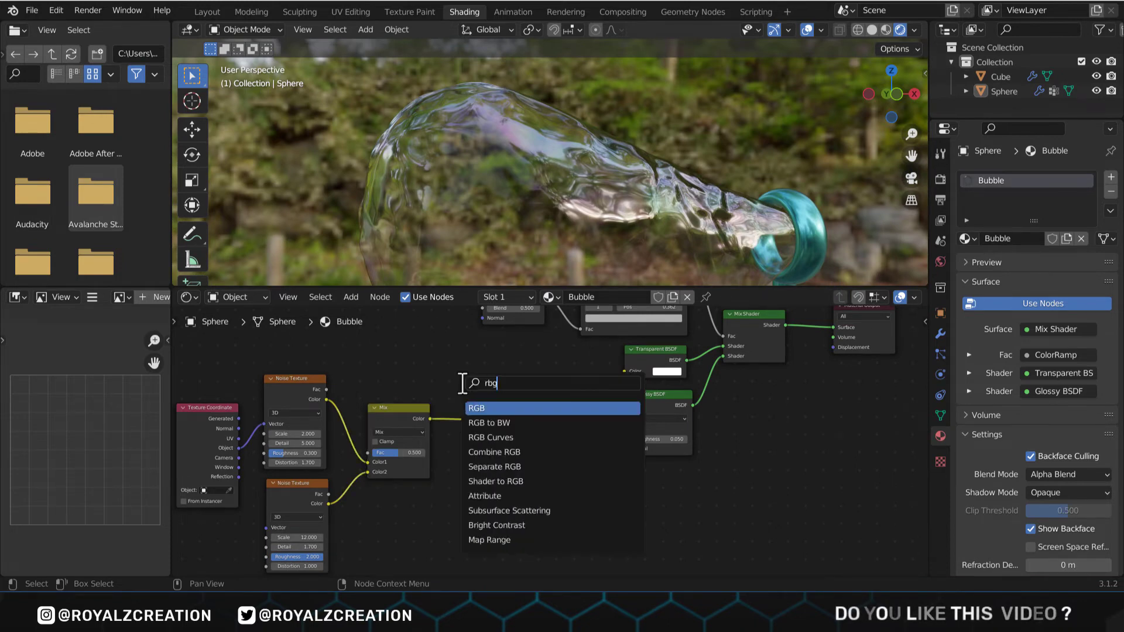
left_click(500, 438)
left_click(490, 438)
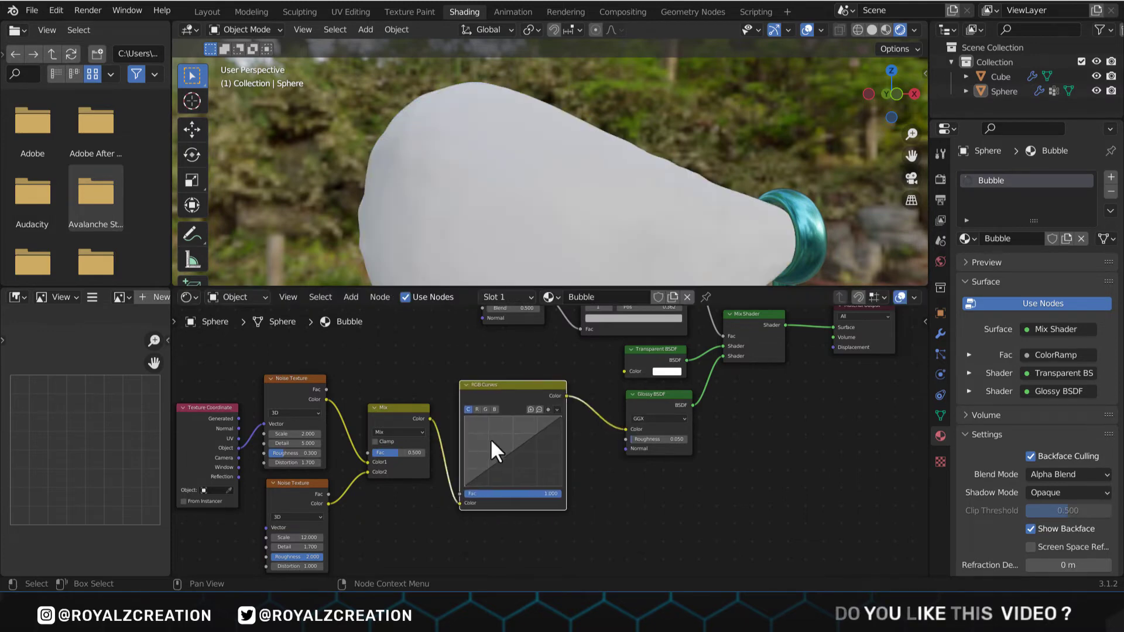
scroll(519, 409, "down", 2)
Step: Insert a Hue Saturation Value node into the color link with Saturation 1.4
key("shift+a")
type("hue")
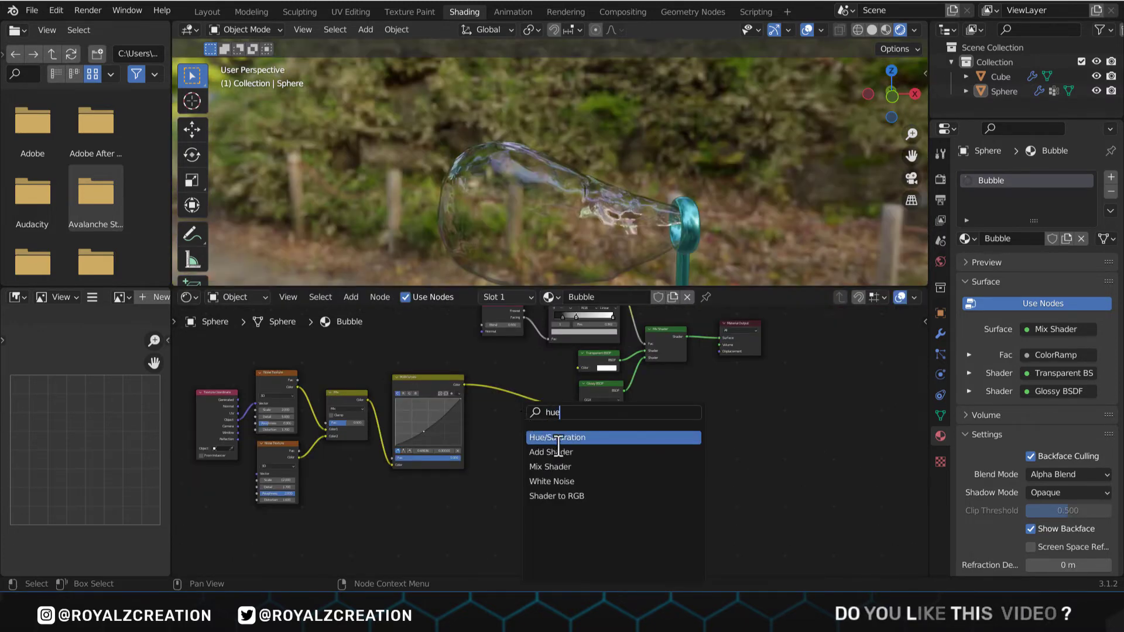
key("Return")
left_click(520, 407)
scroll(536, 398, "up", 5)
double_click(502, 407)
type("1.4")
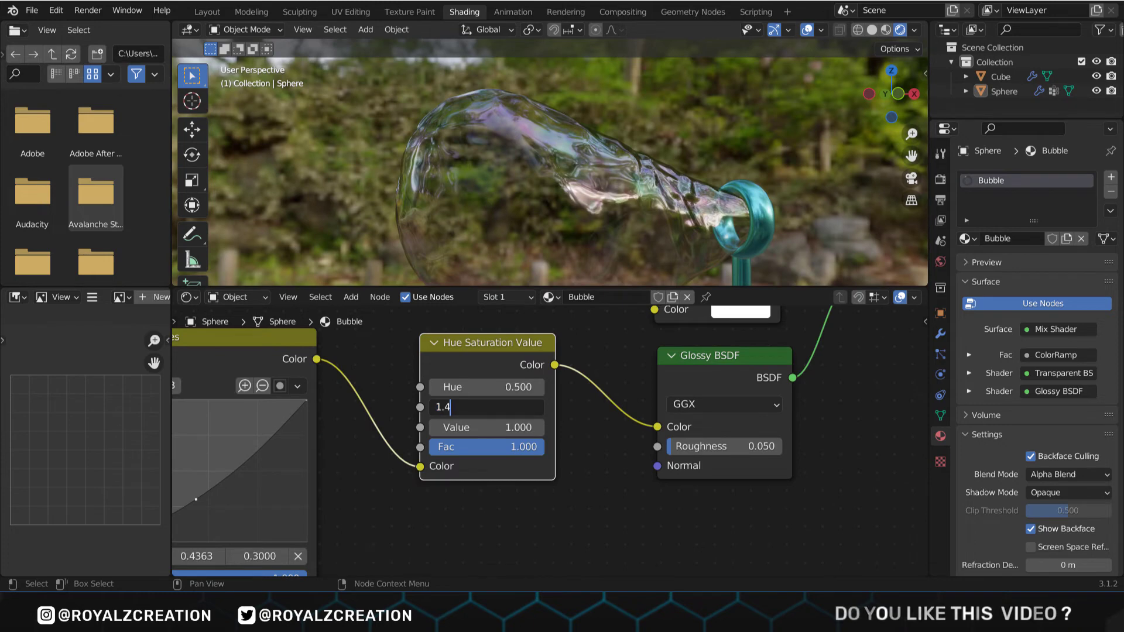
key("Return")
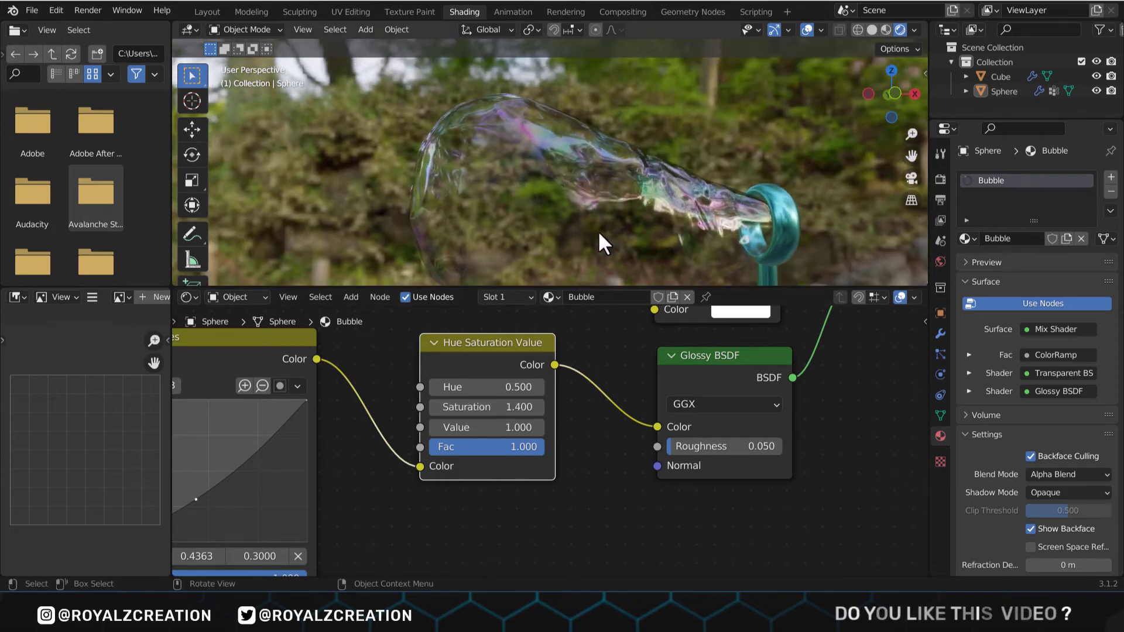
key("KP_1")
scroll(603, 226, "up", 2)
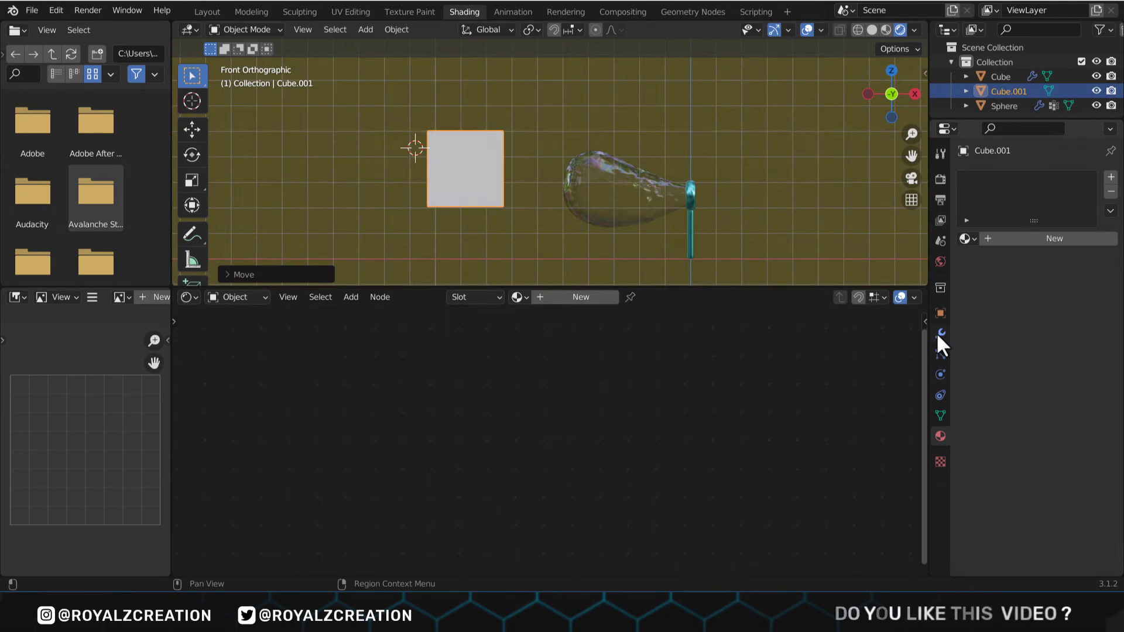
Step: Add a Subdivision Surface modifier to round the new cube into a sphere
left_click(941, 333)
key("ctrl+1")
type("3")
key("Return")
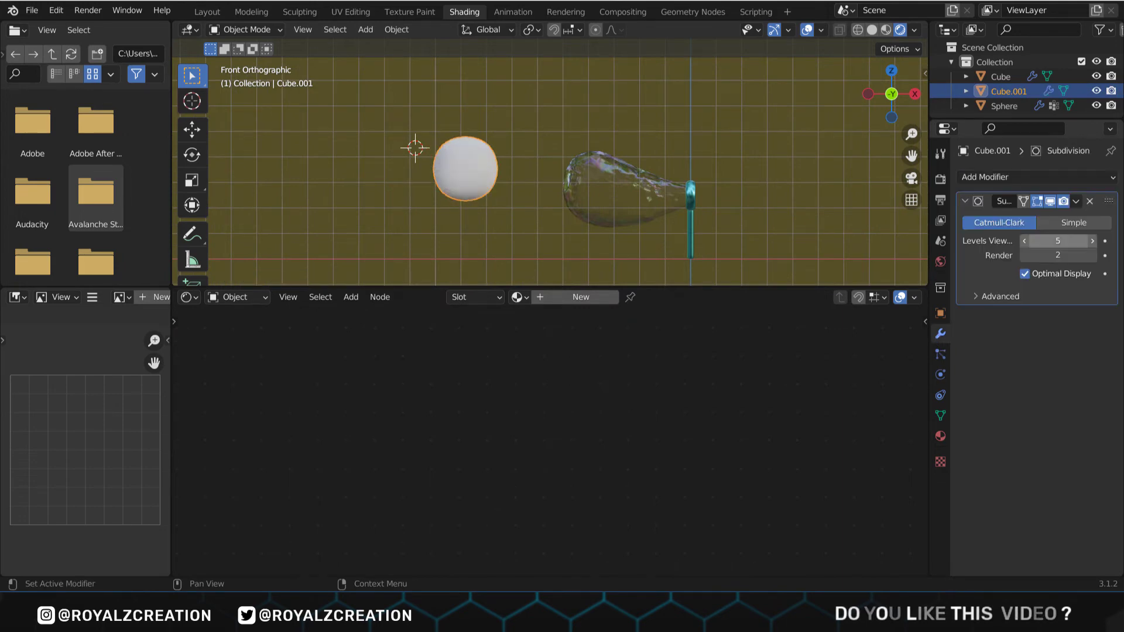
Step: Copy the balloon's Bubble material to the new sphere with Copy Material to Selected
left_click(609, 194, "shift")
left_click(940, 437)
left_click(1111, 211)
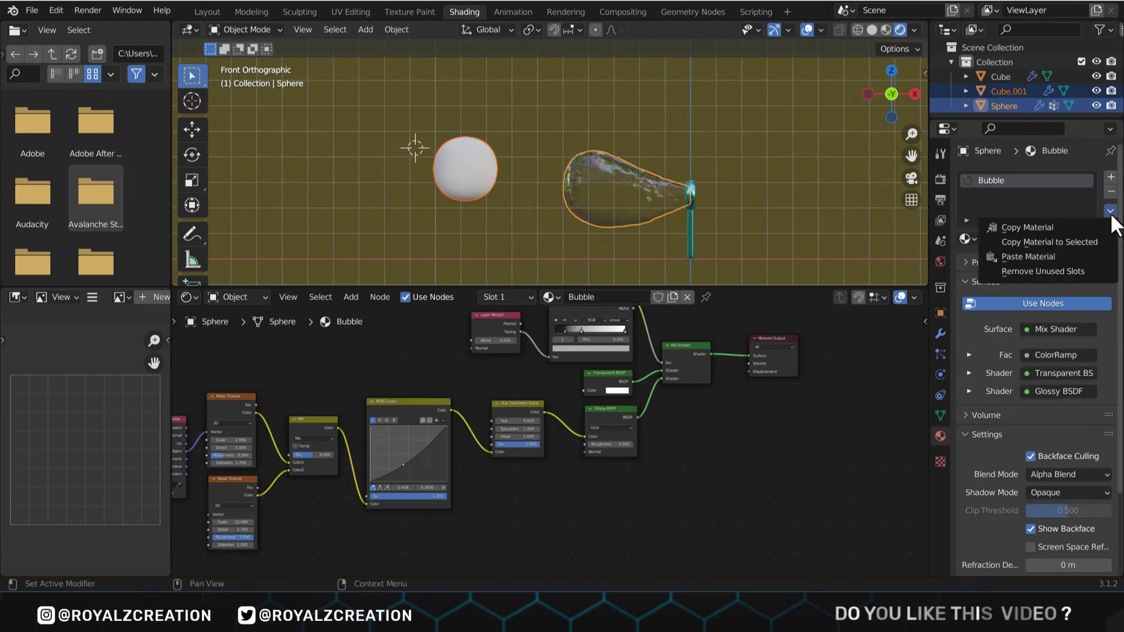
left_click(1064, 244)
left_click(577, 161)
middle_click_drag(577, 161, 487, 139)
Step: With the small bubble selected, save the blend file and switch the render engine to Cycles
left_click(564, 142)
left_click(940, 179)
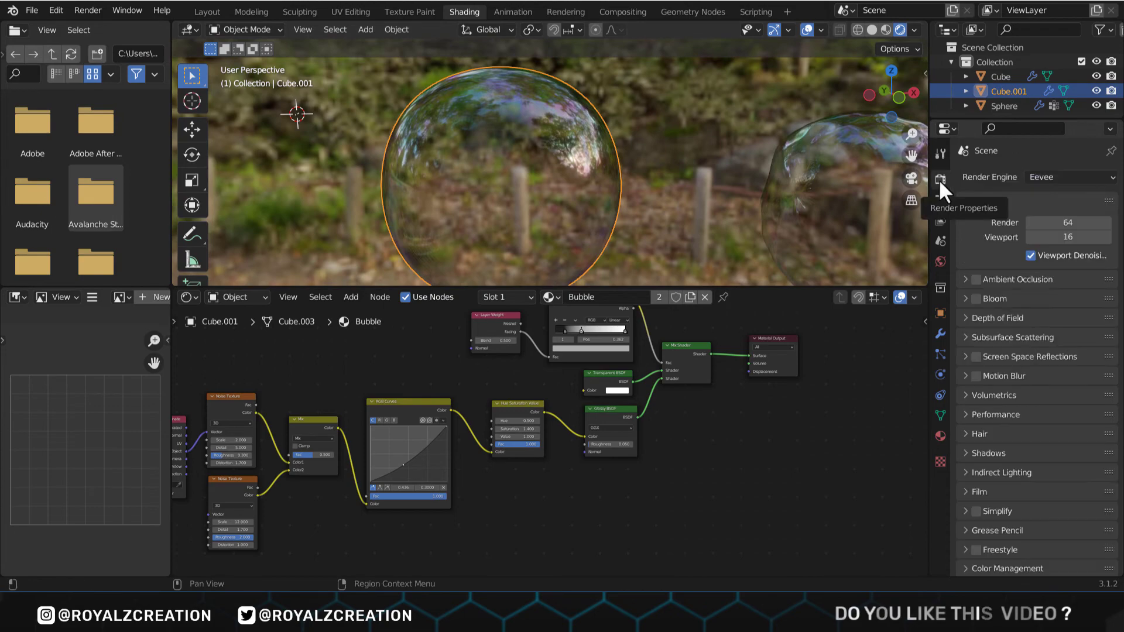
key("ctrl+s")
left_click(1051, 176)
left_click(1049, 222)
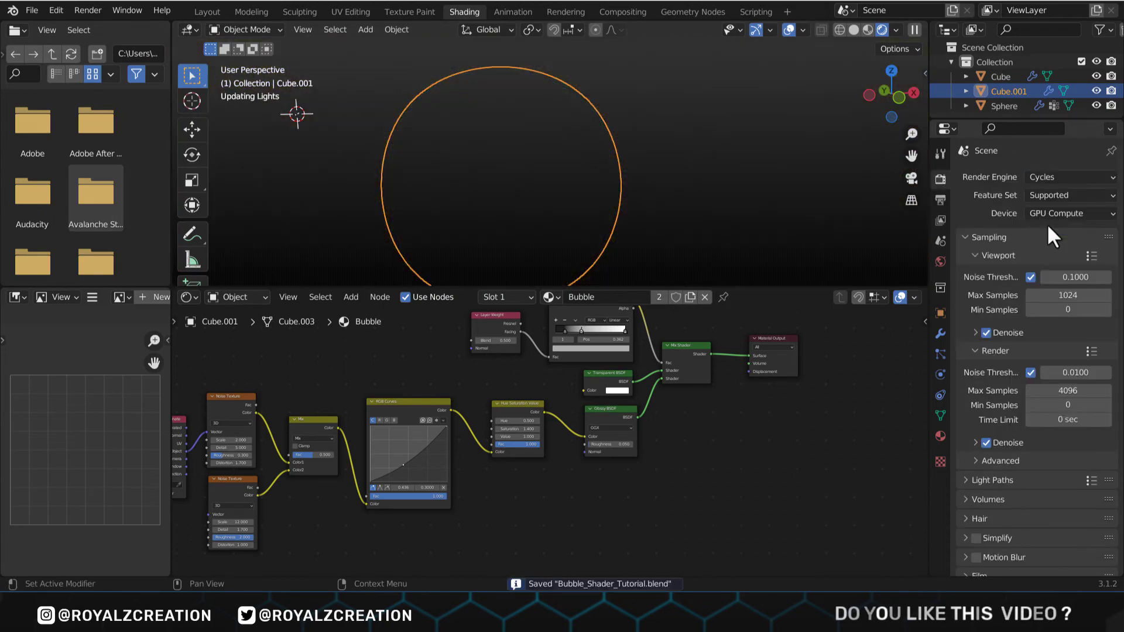
scroll(631, 217, "down", 2)
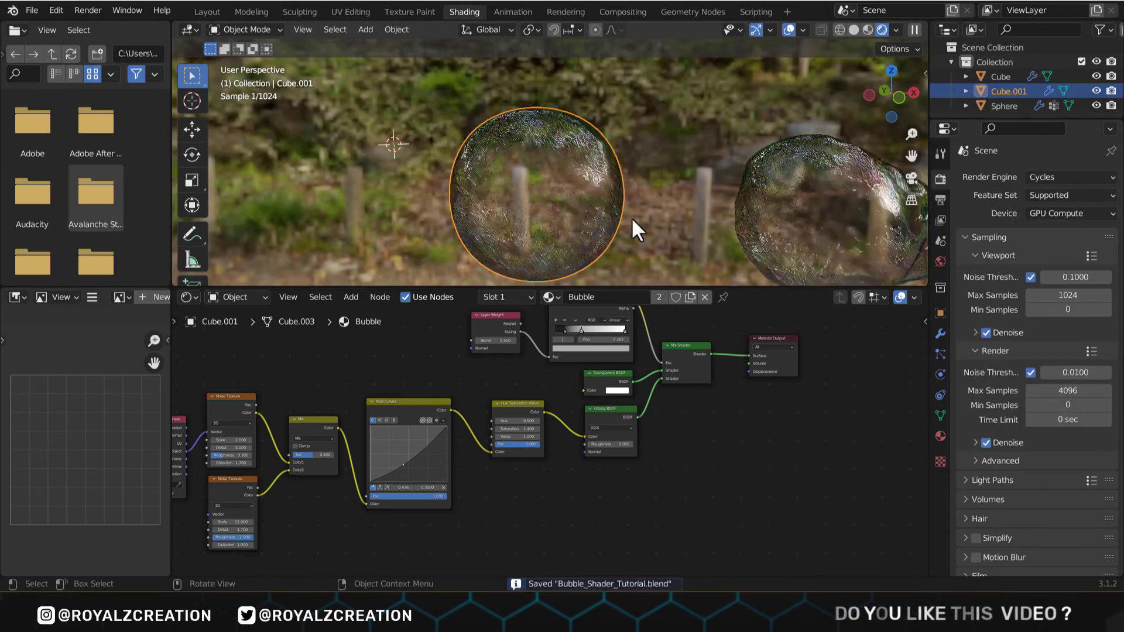
middle_click_drag(632, 221, 642, 193)
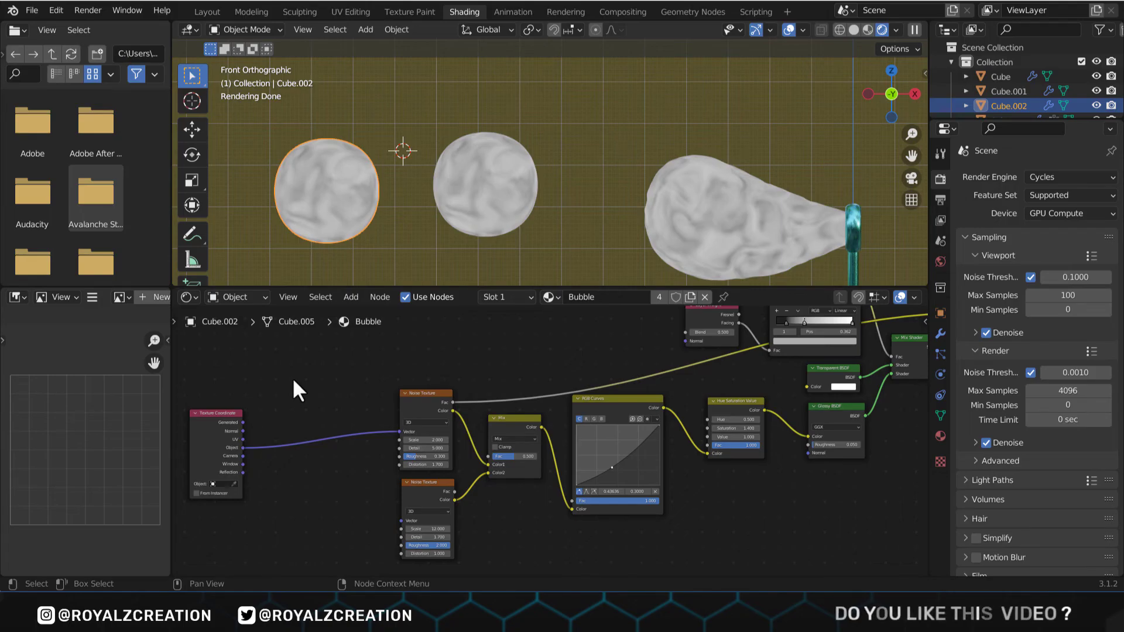
Step: Insert a Vector Math Add node before the Noise Texture and feed it Object Info Random
key("shift+a")
type("vecto")
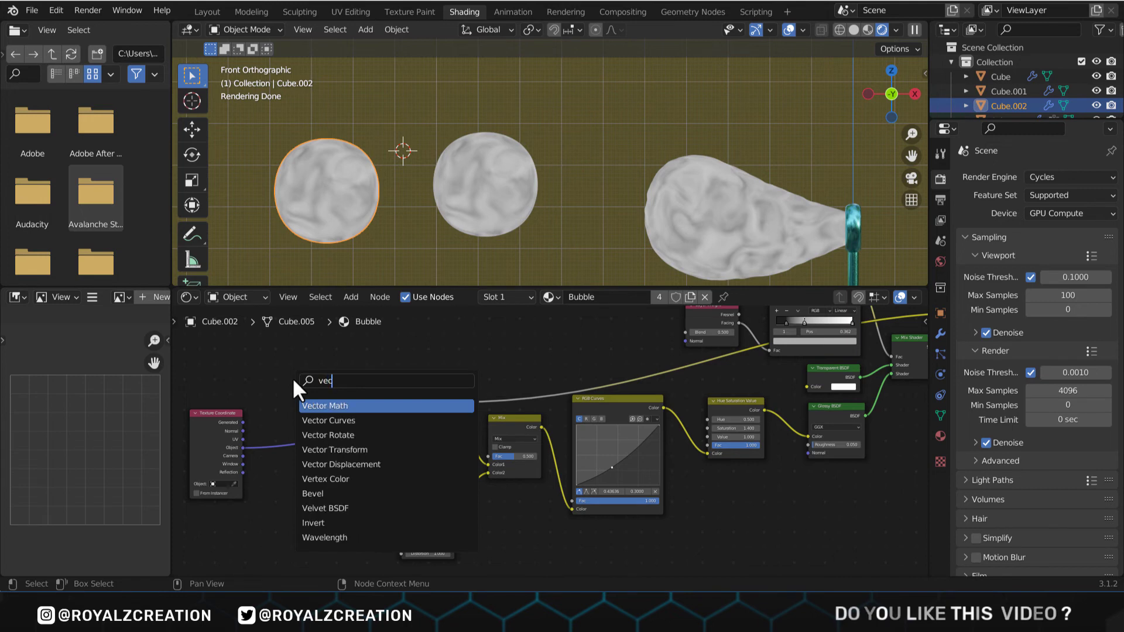
left_click(350, 406)
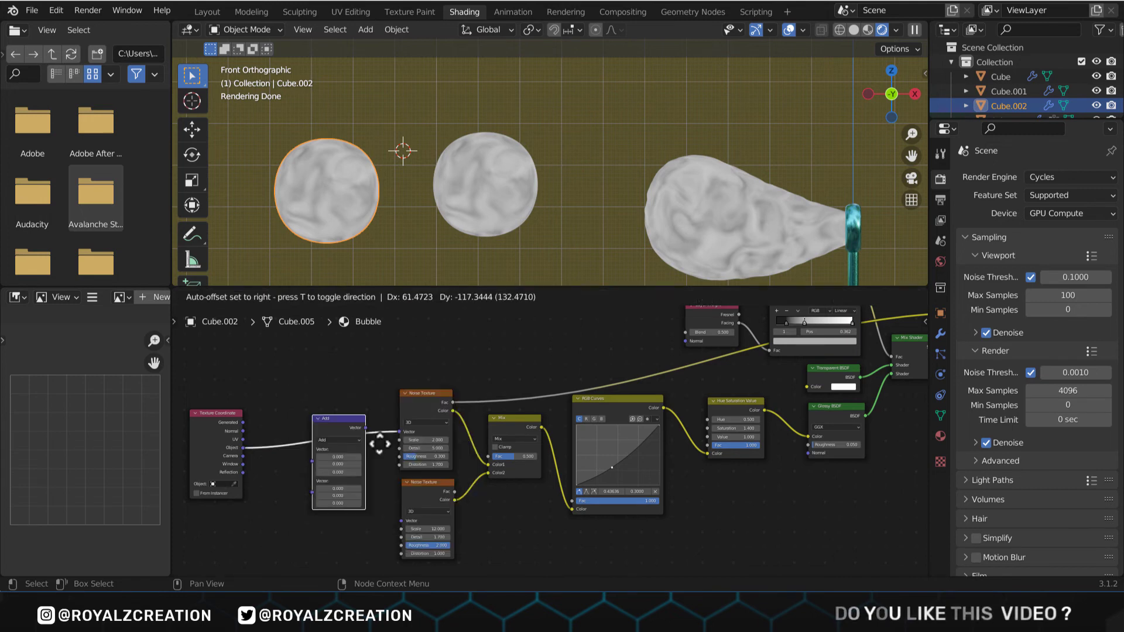
left_click(338, 484)
middle_click_drag(269, 435, 360, 406)
key("shift+a")
type("object")
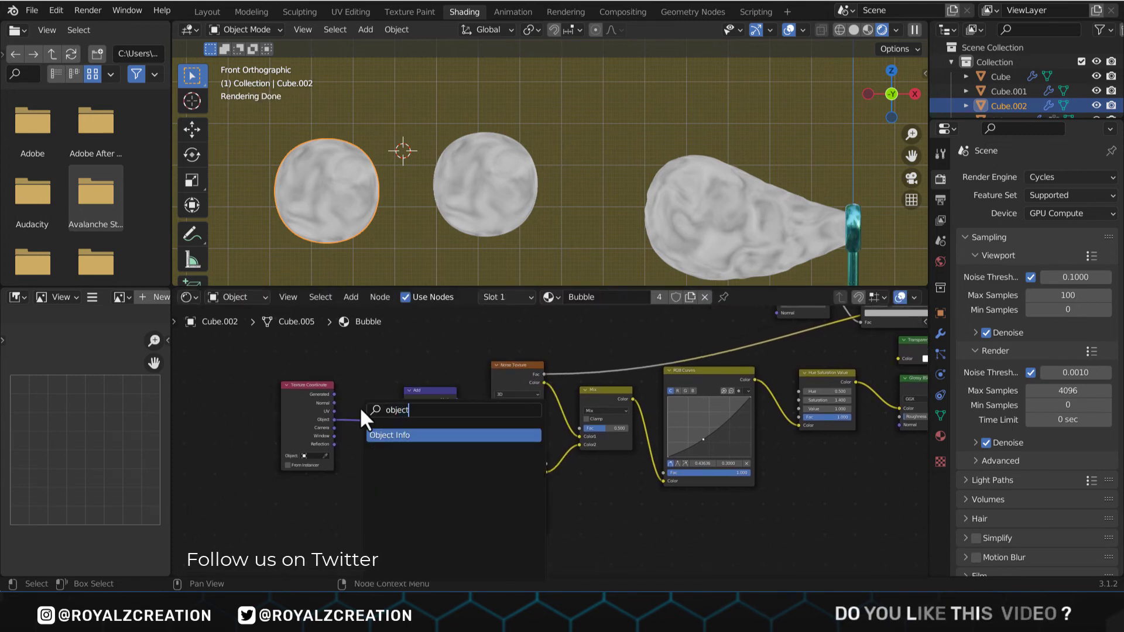
key("Return")
left_click(381, 524)
scroll(384, 507, "up", 2)
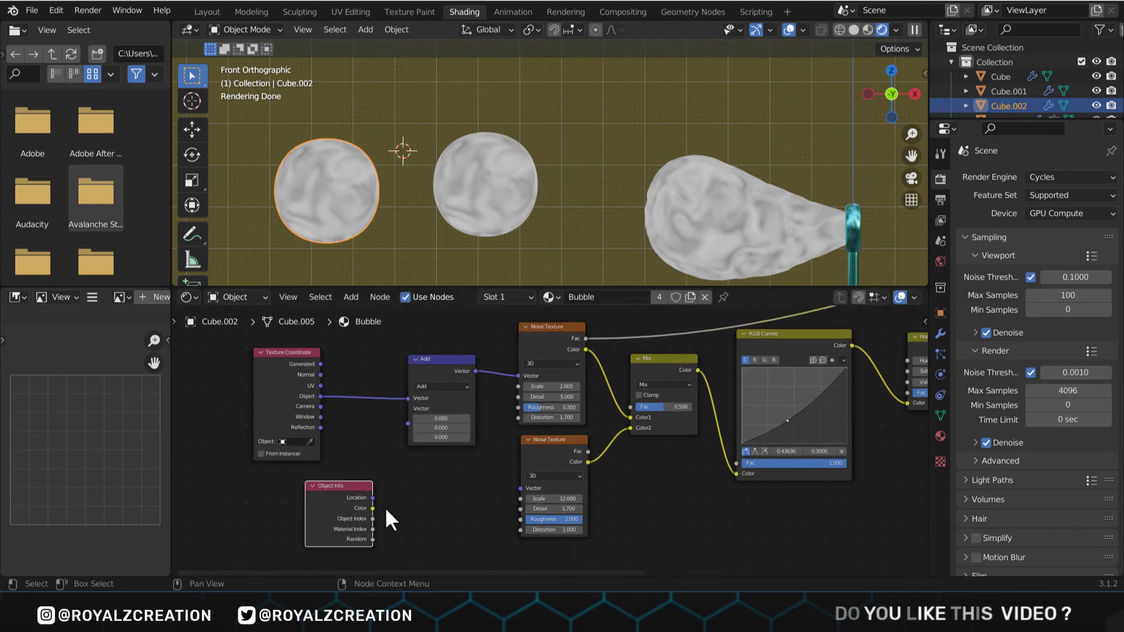
left_click_drag(372, 539, 409, 409)
Step: Duplicate the small bubble twice (Cube.003, Cube.004) and reconnect Texture Coordinate Object toward the noise
key("shift+d")
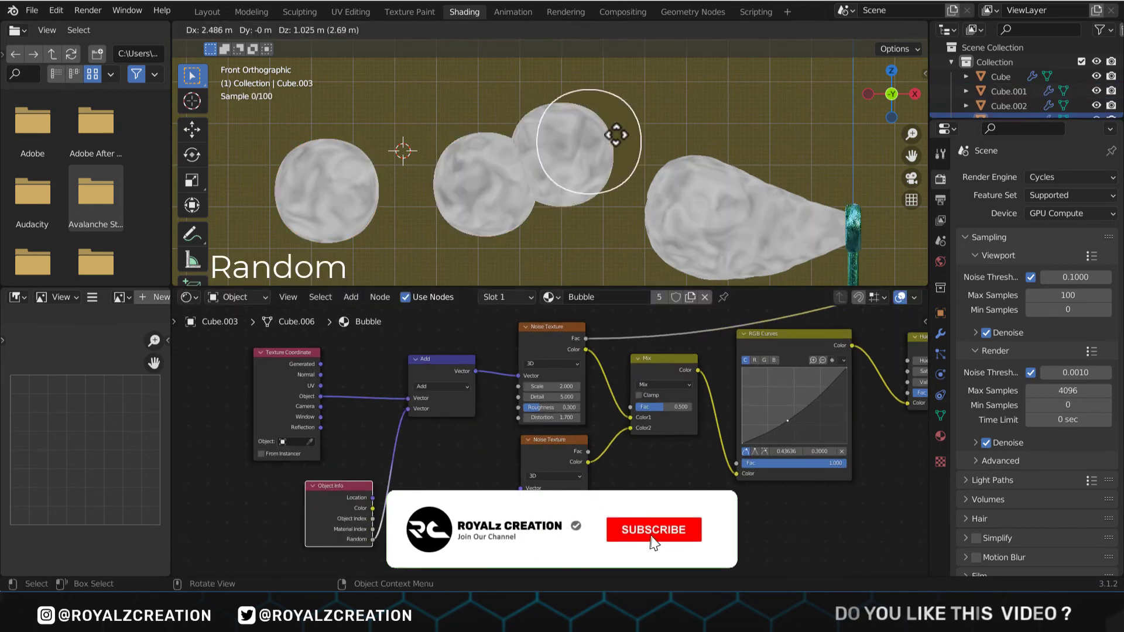
left_click(614, 143)
key("shift+d")
left_click(404, 115)
left_click_drag(321, 396, 518, 374)
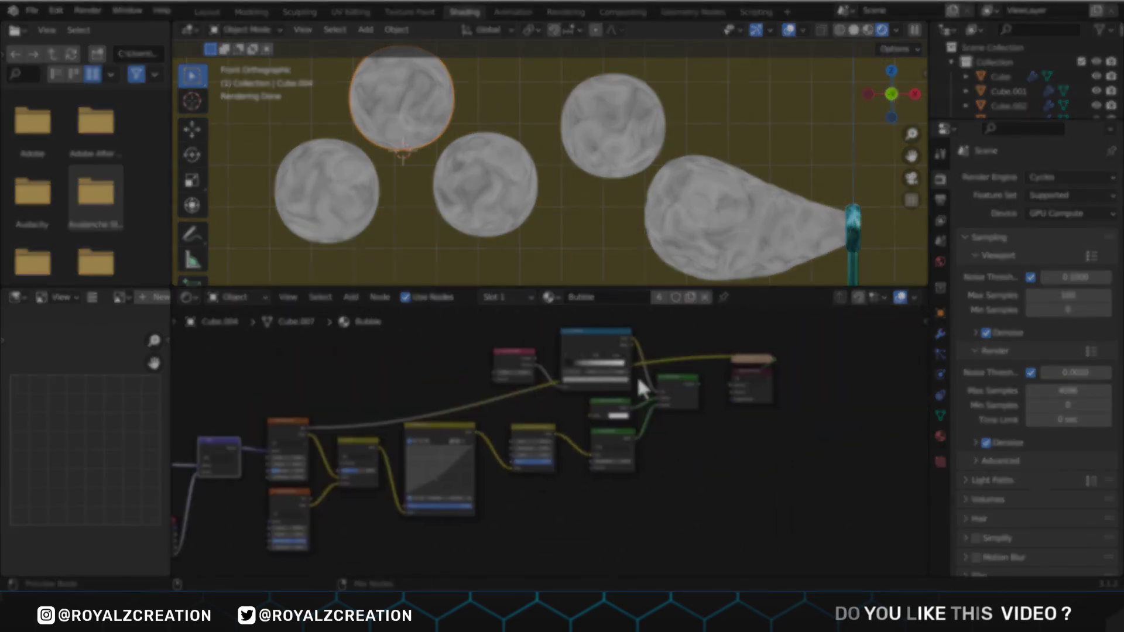
Step: Route the Mix Shader into the Material Output so bubbles render with the full Bubble shader
left_click(673, 387, "ctrl+shift")
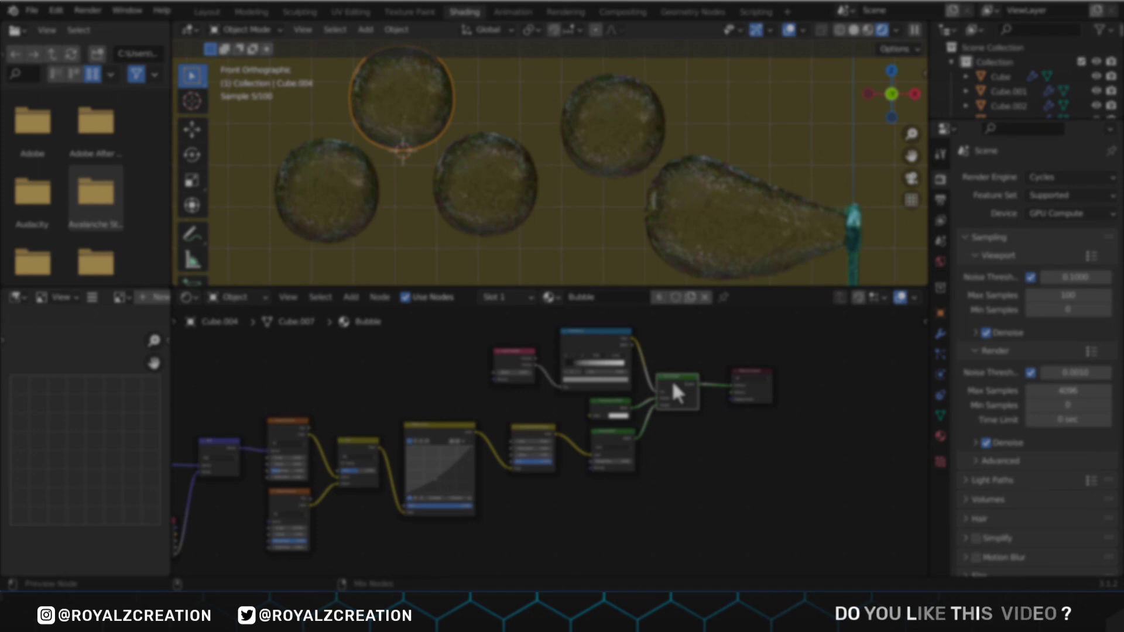